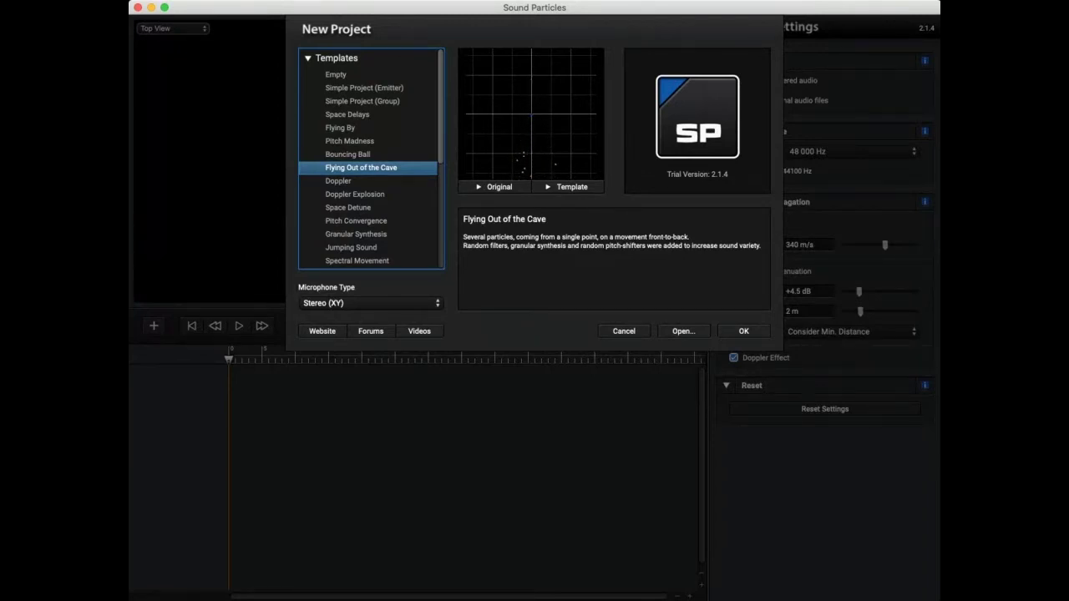
Preview the Bees, The Ring and Flying By project templates.
{"action": "scroll", "coordinate": [371, 159], "scroll_direction": "down", "scroll_amount": 5}
{"action": "left_click", "coordinate": [368, 167]}
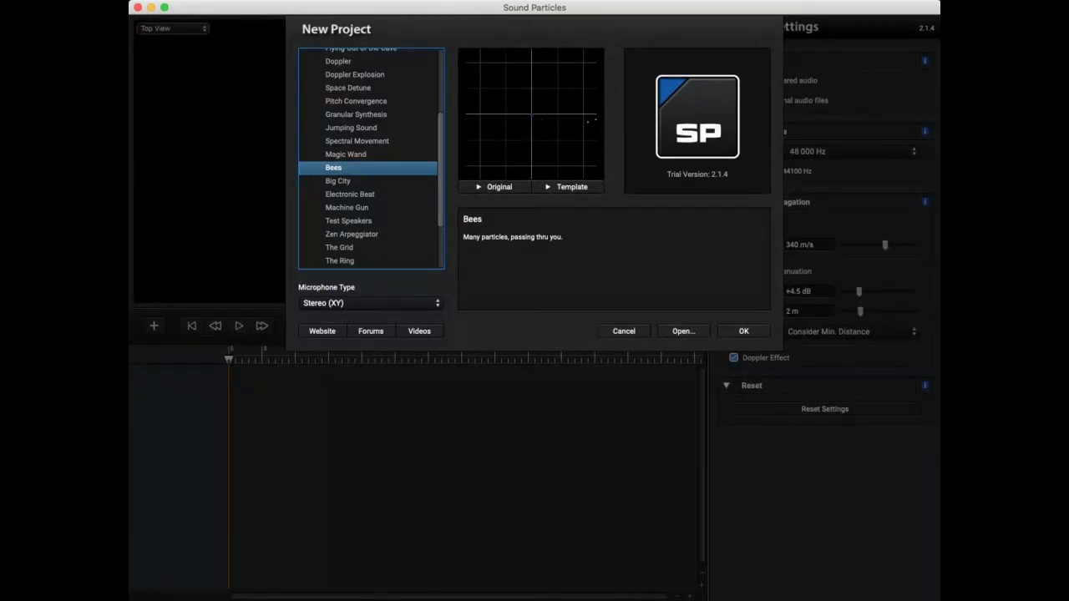
{"action": "left_click", "coordinate": [340, 261]}
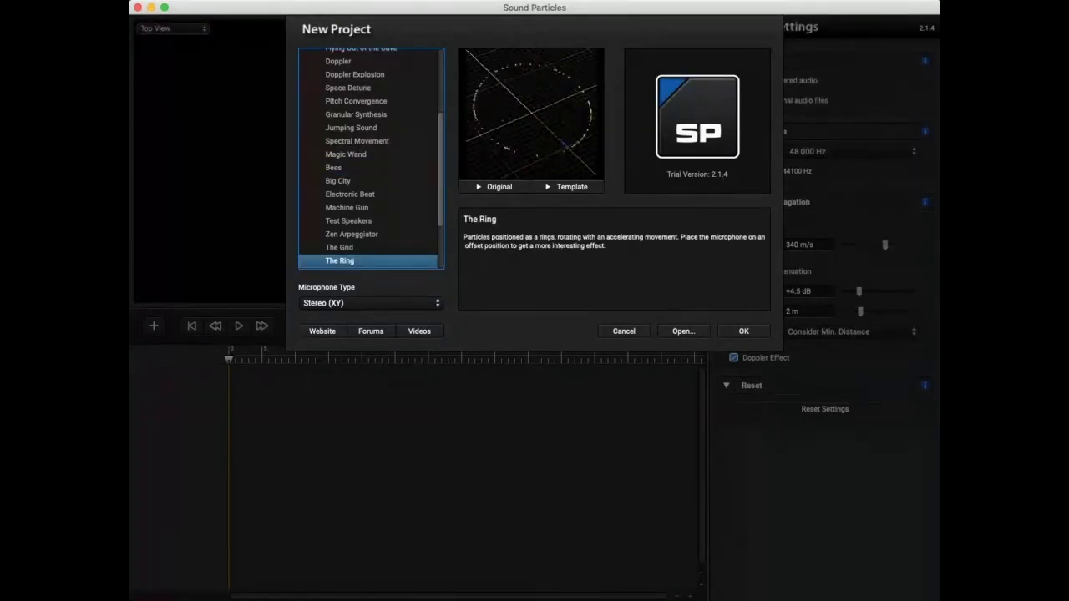
{"action": "scroll", "coordinate": [372, 159], "scroll_direction": "up", "scroll_amount": 5}
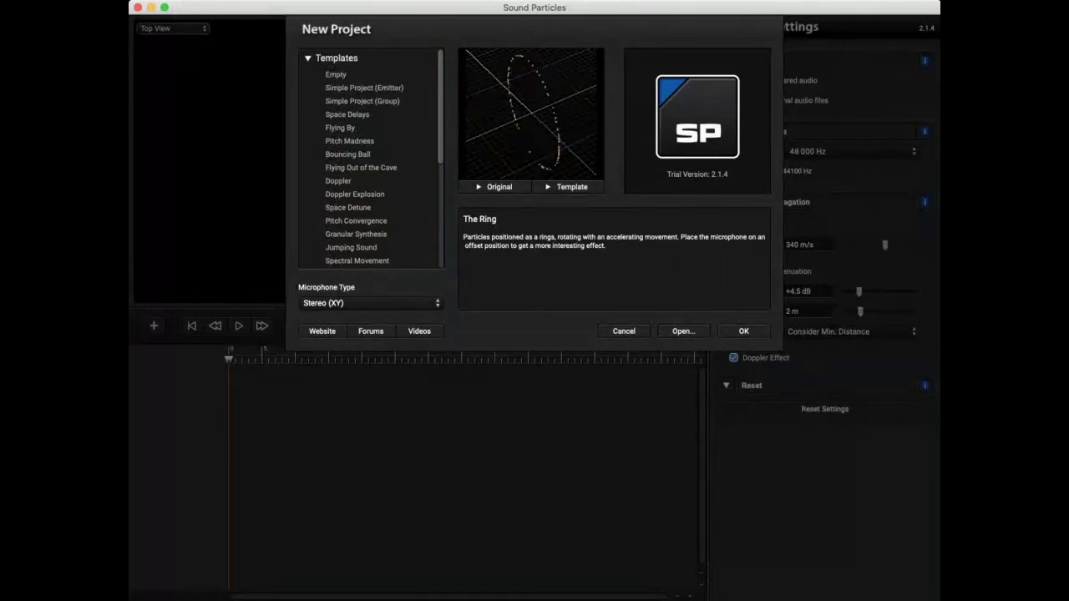
{"action": "left_click", "coordinate": [340, 128]}
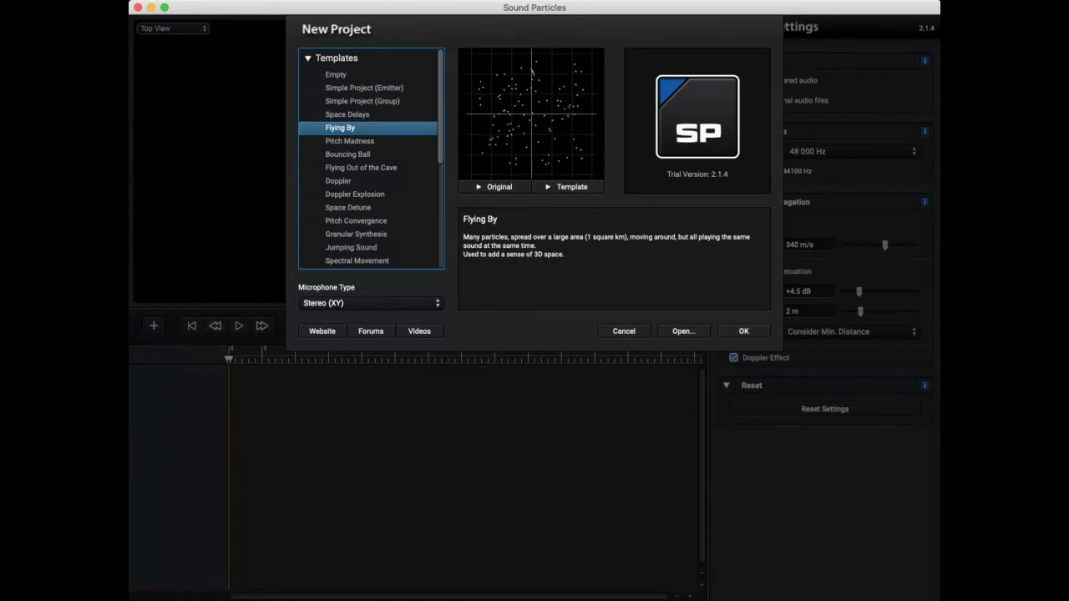
Create a new project from the Flying Out of the Cave template, keeping the Stereo (XY) microphone type.
{"action": "scroll", "coordinate": [371, 159], "scroll_direction": "down", "scroll_amount": 2}
{"action": "left_click", "coordinate": [361, 134]}
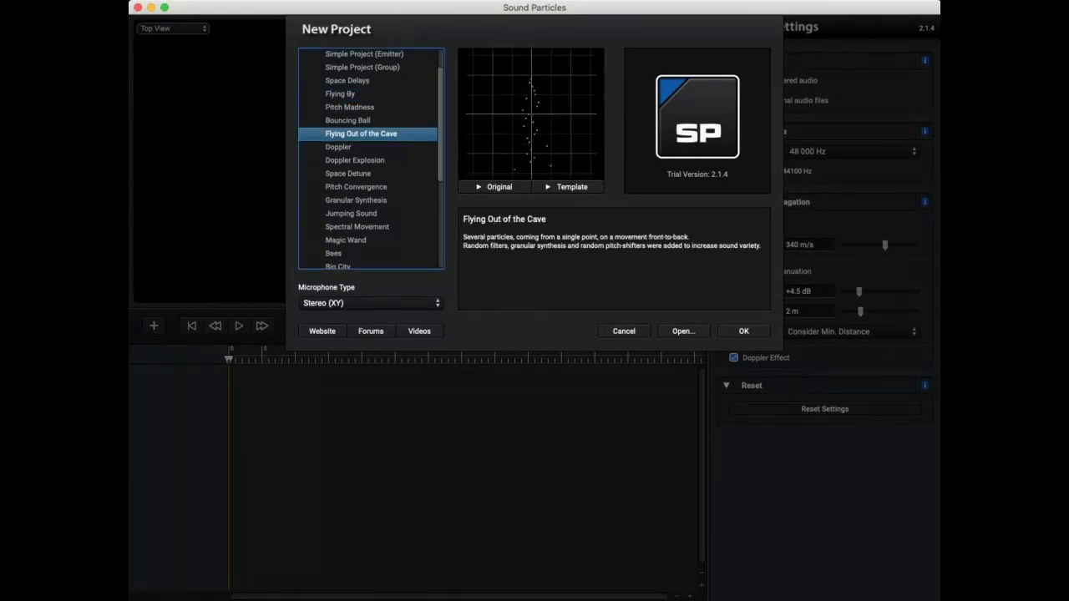
{"action": "key", "text": "Return"}
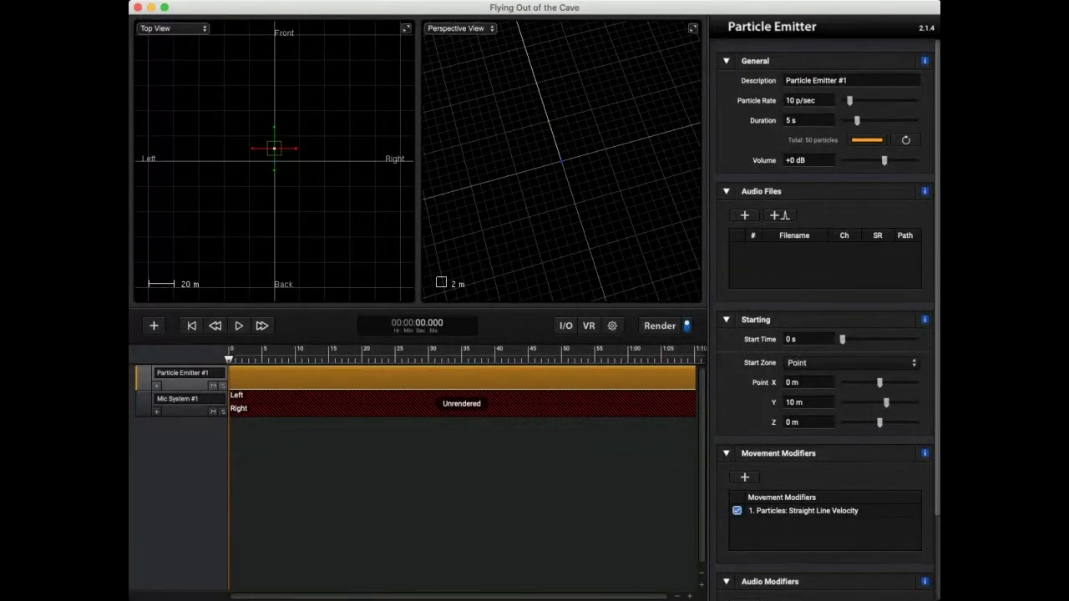
Add the electric toothbrush recording to Particle Emitter #1's audio files and play back the result from the start.
{"action": "key", "text": "super+Tab"}
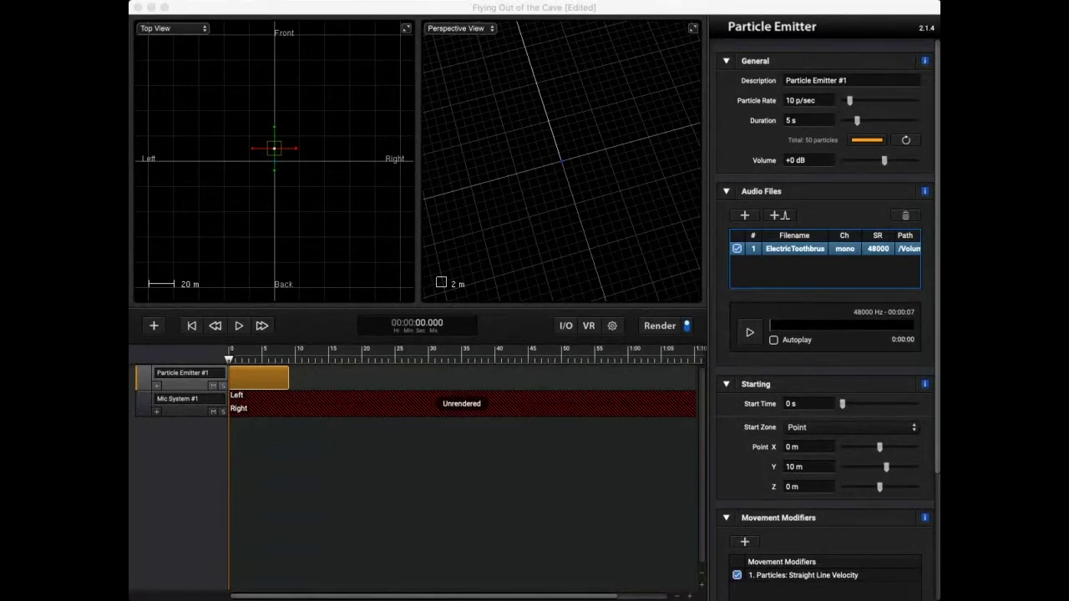
{"action": "key", "text": "space"}
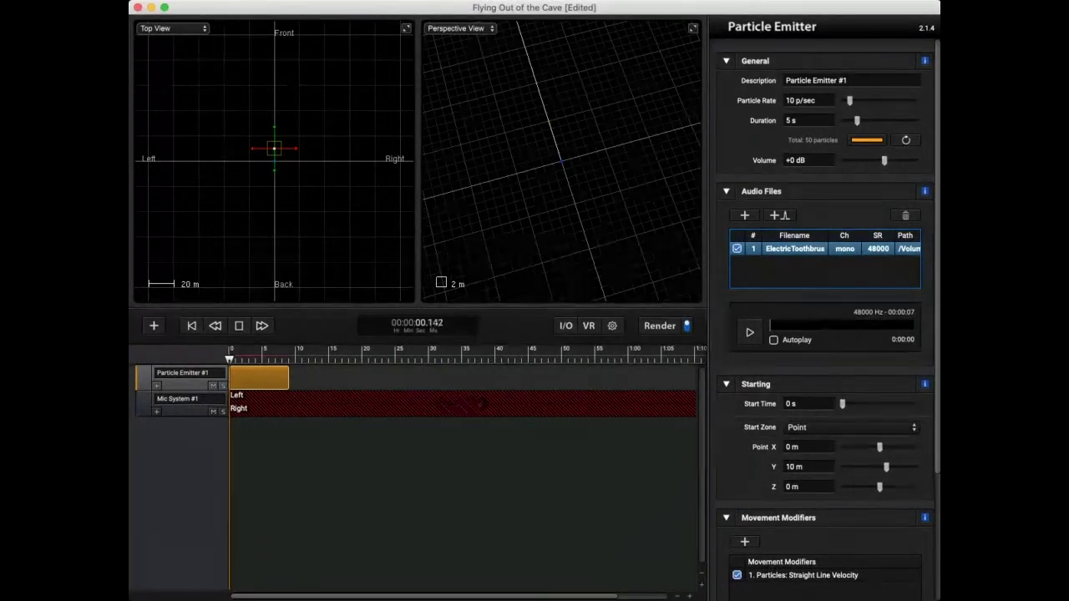
{"action": "key", "text": "space"}
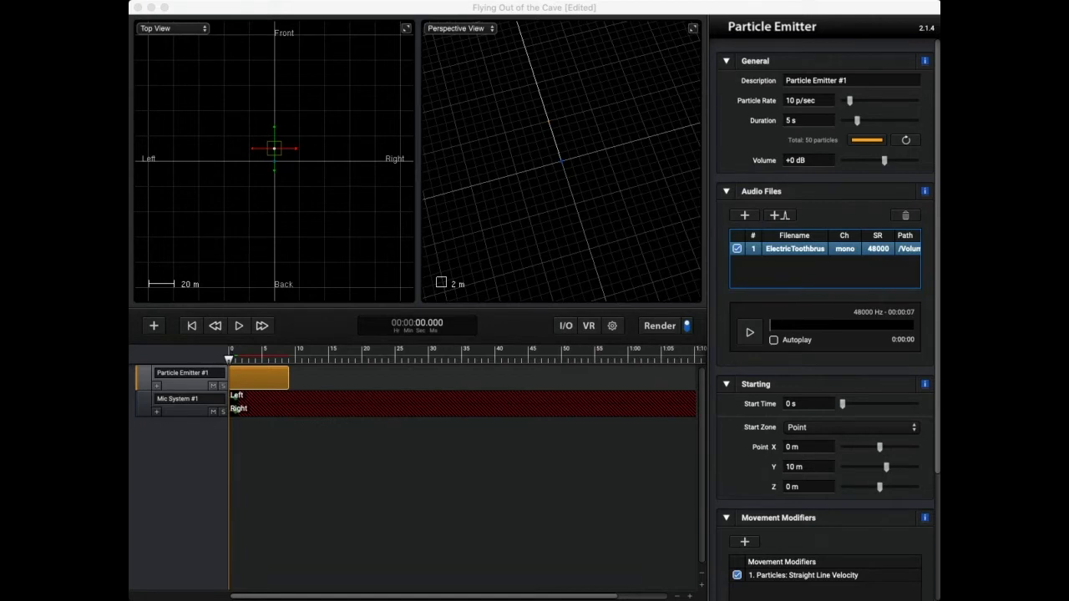
{"action": "key", "text": "super+Tab"}
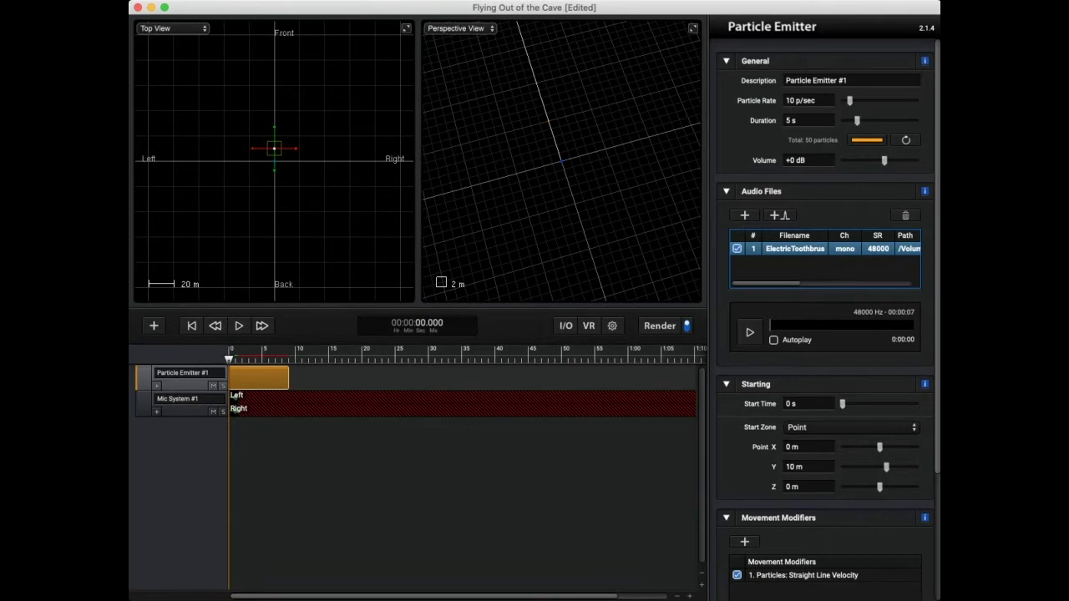
{"action": "key", "text": "space"}
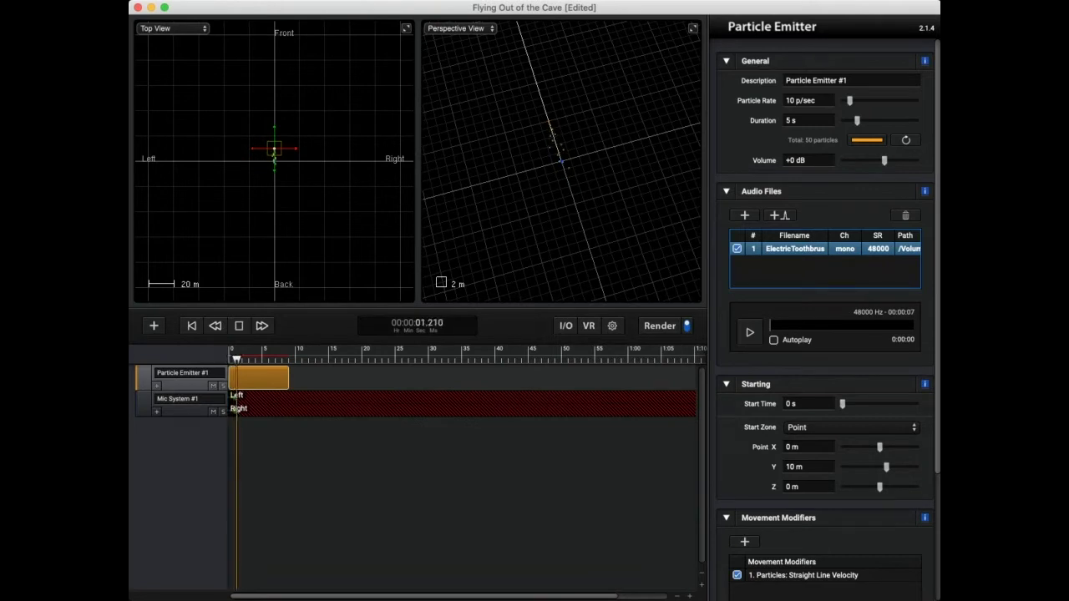
{"action": "key", "text": "space"}
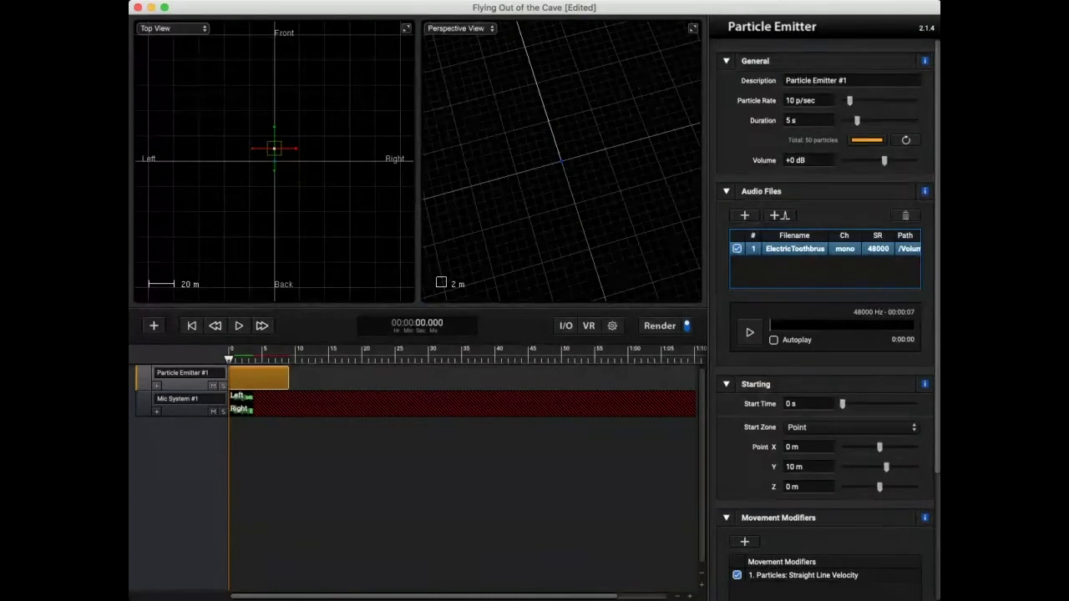
Add the four RedDrone recordings to Particle Emitter #1's audio files.
{"action": "key", "text": "super+Tab"}
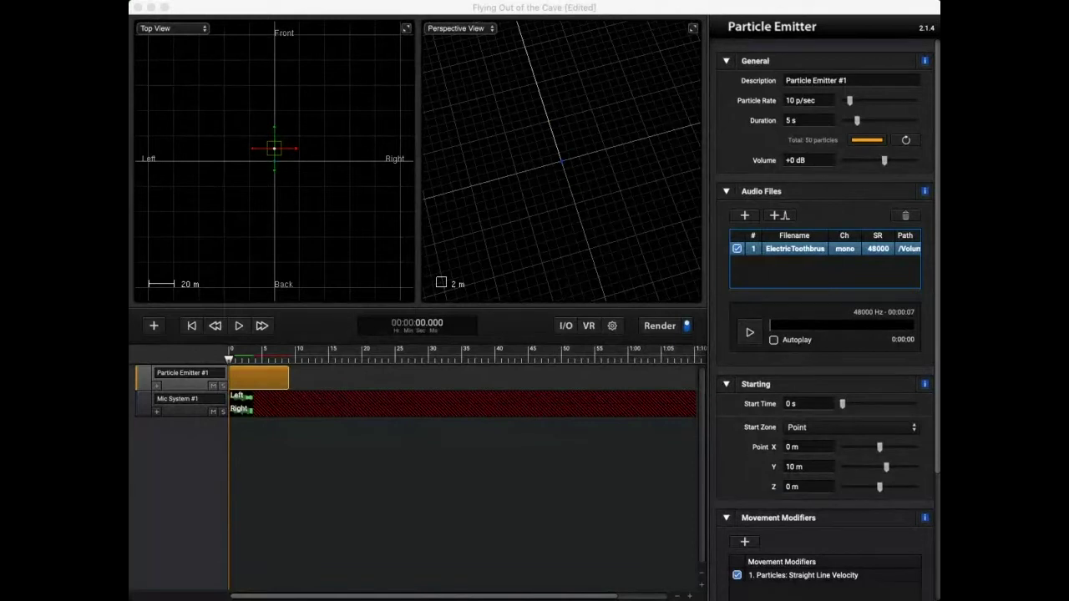
{"action": "key", "text": "Return"}
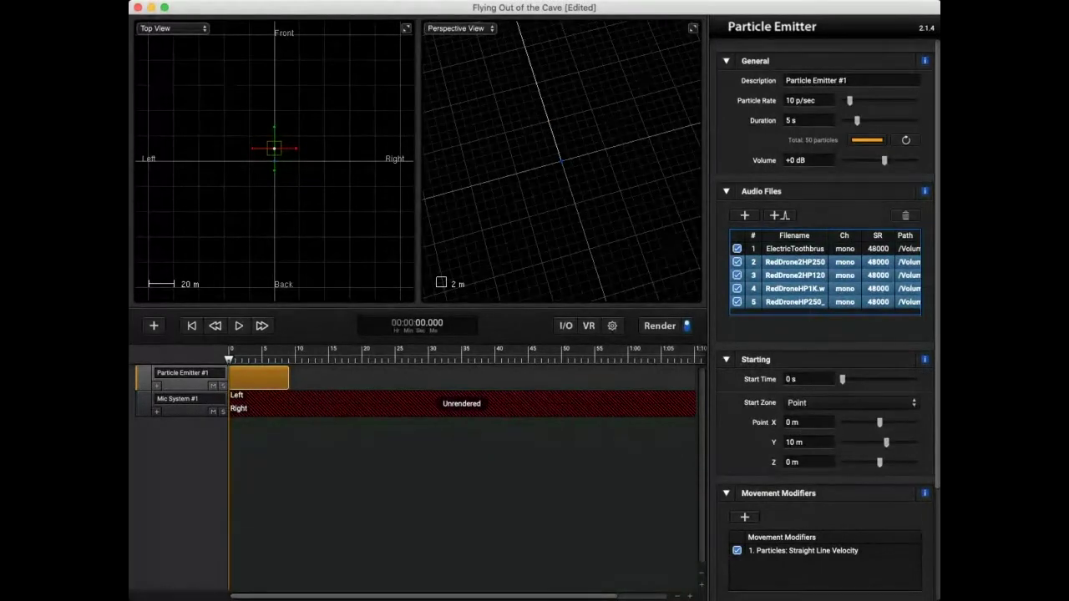
Leave only the RedDrone2HP250 audio file enabled in the emitter and play it back to audition it alone.
{"action": "left_click", "coordinate": [794, 261]}
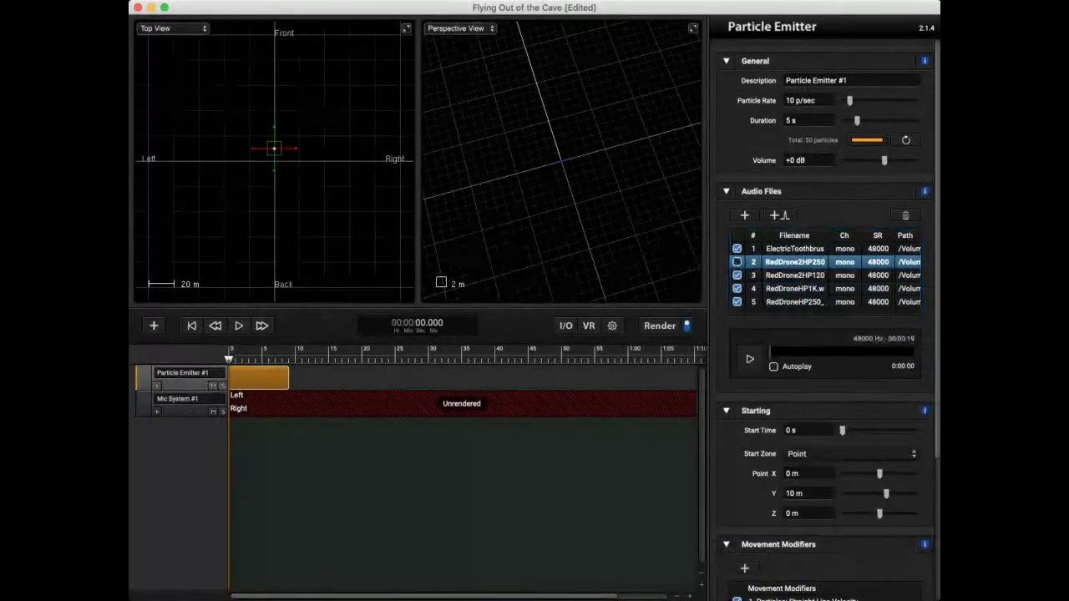
{"action": "left_click", "coordinate": [736, 261]}
{"action": "left_click", "coordinate": [737, 275]}
{"action": "left_click", "coordinate": [737, 288]}
{"action": "left_click", "coordinate": [737, 301]}
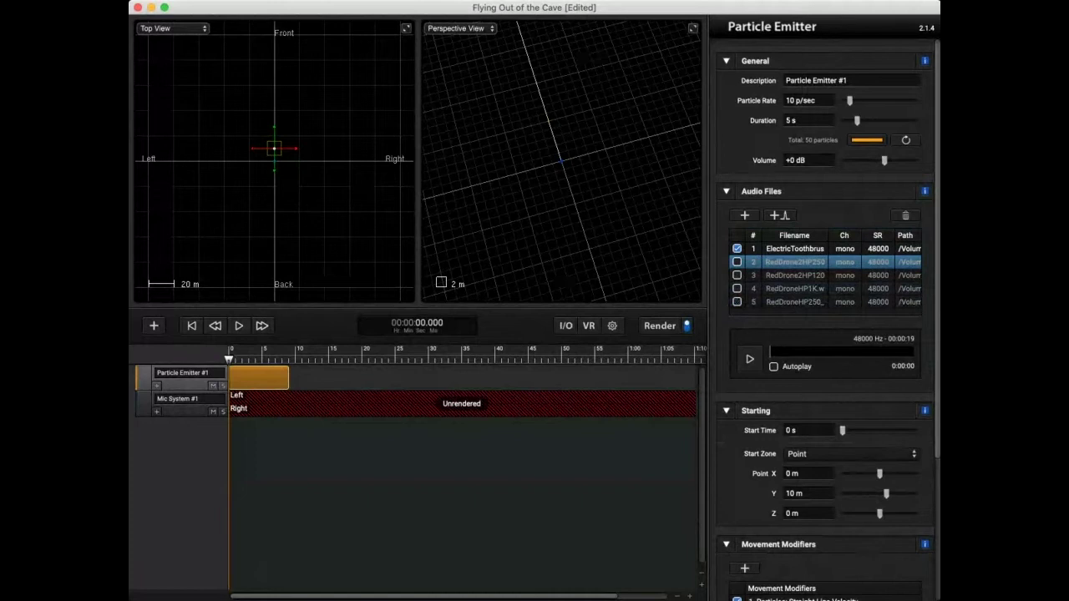
{"action": "left_click", "coordinate": [737, 248]}
{"action": "left_click", "coordinate": [736, 261]}
{"action": "left_click", "coordinate": [794, 261]}
{"action": "key", "text": "space"}
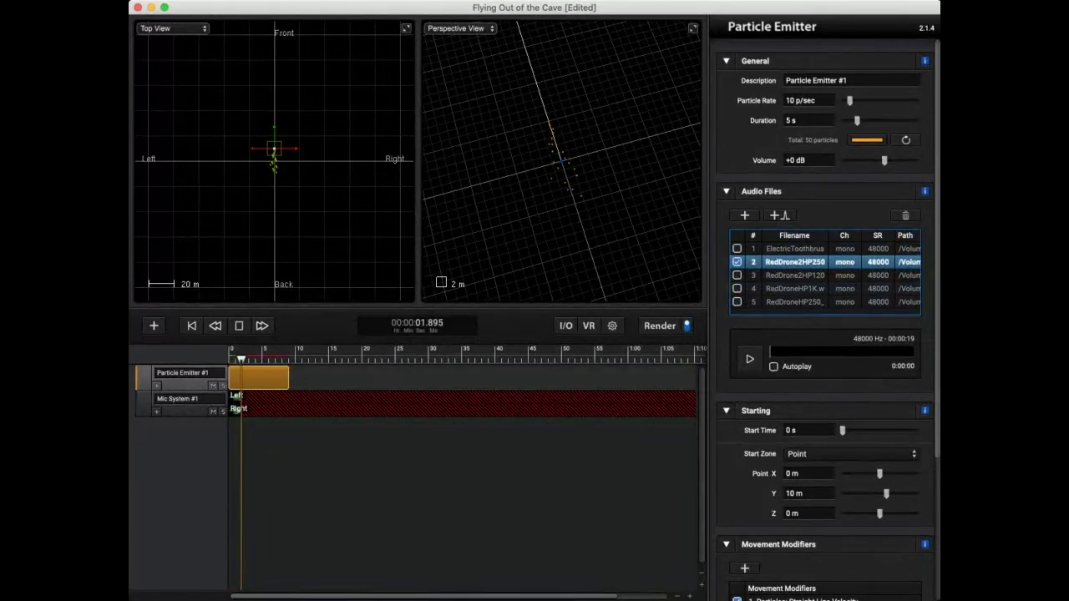
{"action": "key", "text": "space"}
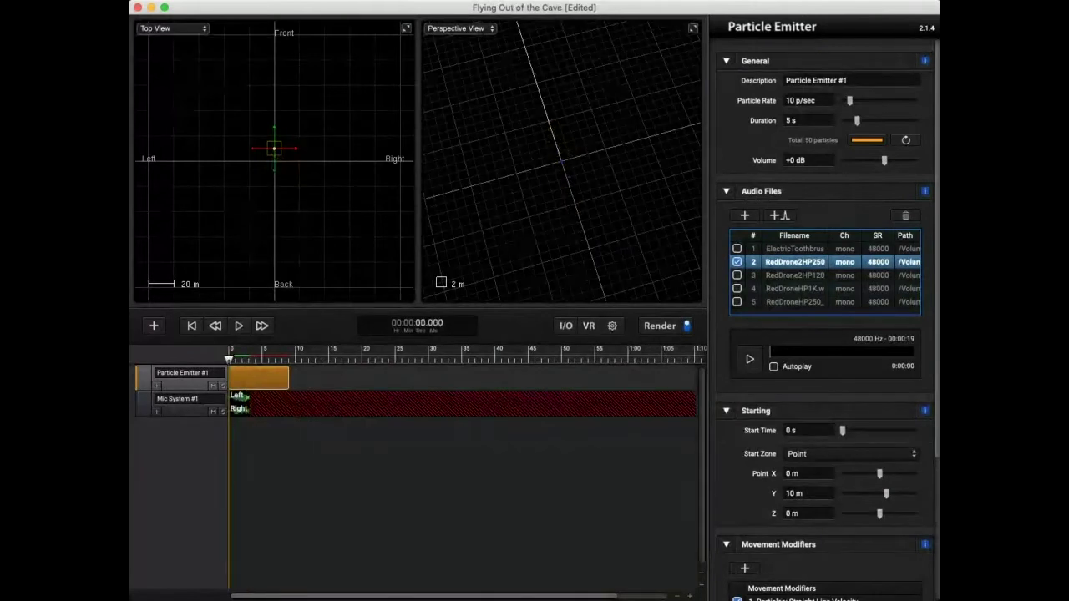
Re-enable the electric toothbrush file and the three other disabled RedDrone files in the emitter.
{"action": "left_click", "coordinate": [736, 248]}
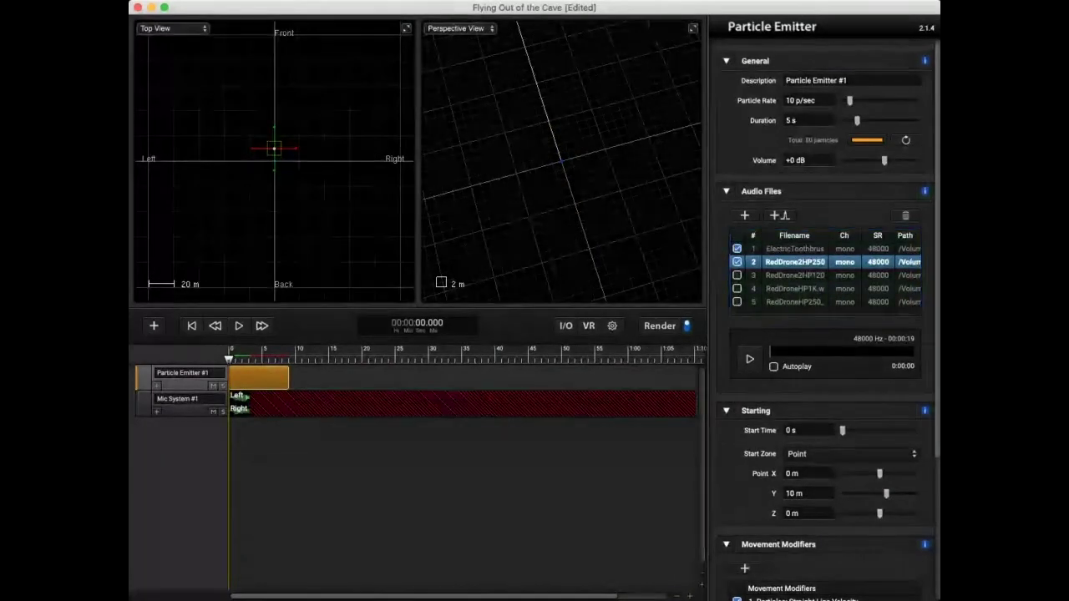
{"action": "left_click", "coordinate": [737, 275]}
{"action": "left_click", "coordinate": [736, 288]}
{"action": "left_click", "coordinate": [736, 302]}
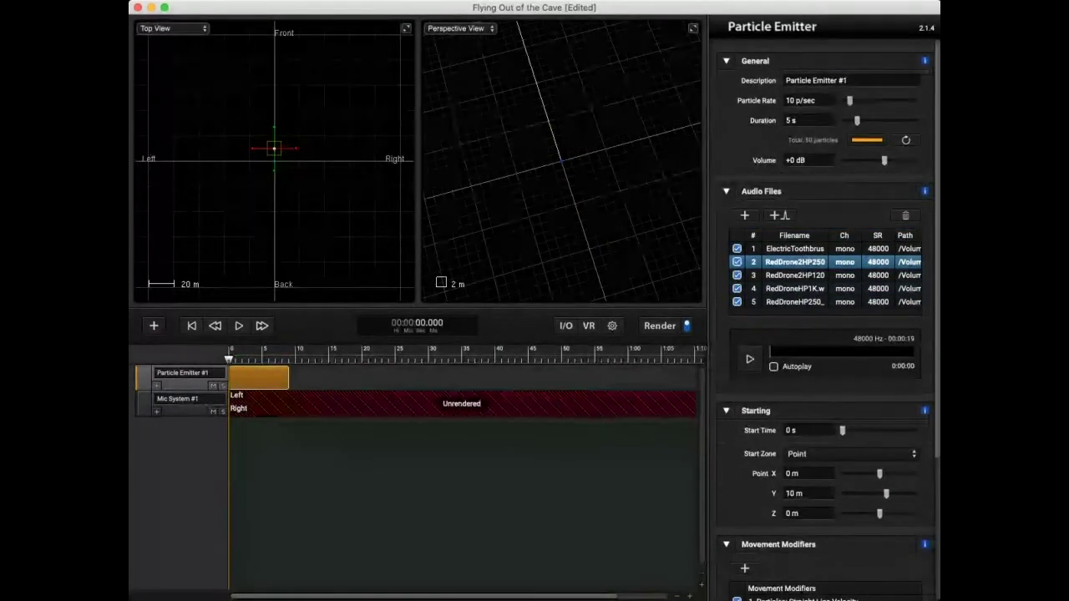
{"action": "key", "text": "super+Tab"}
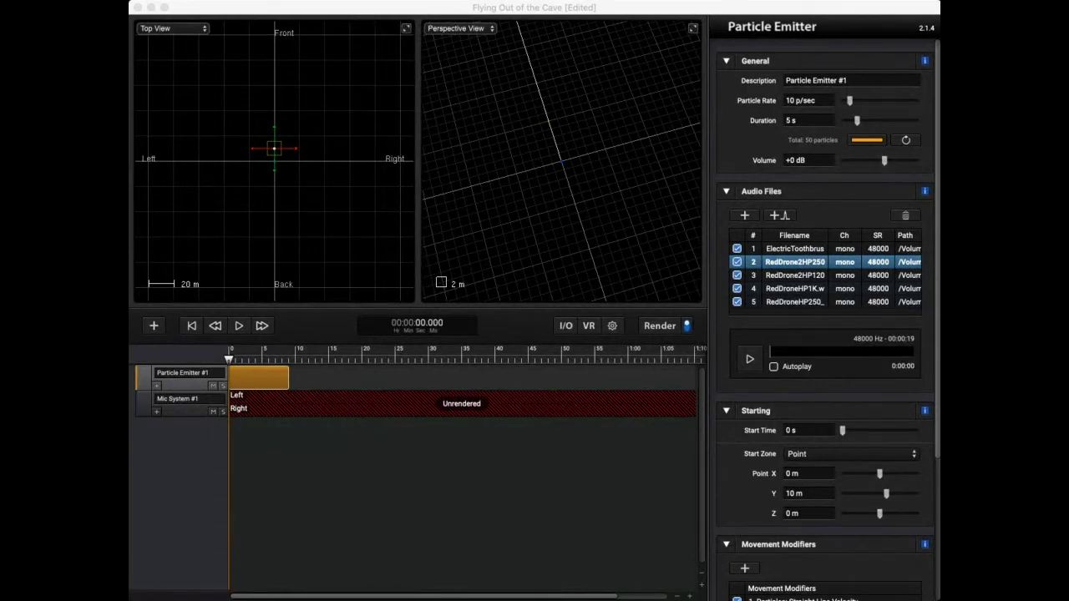
{"action": "key", "text": "super+Tab"}
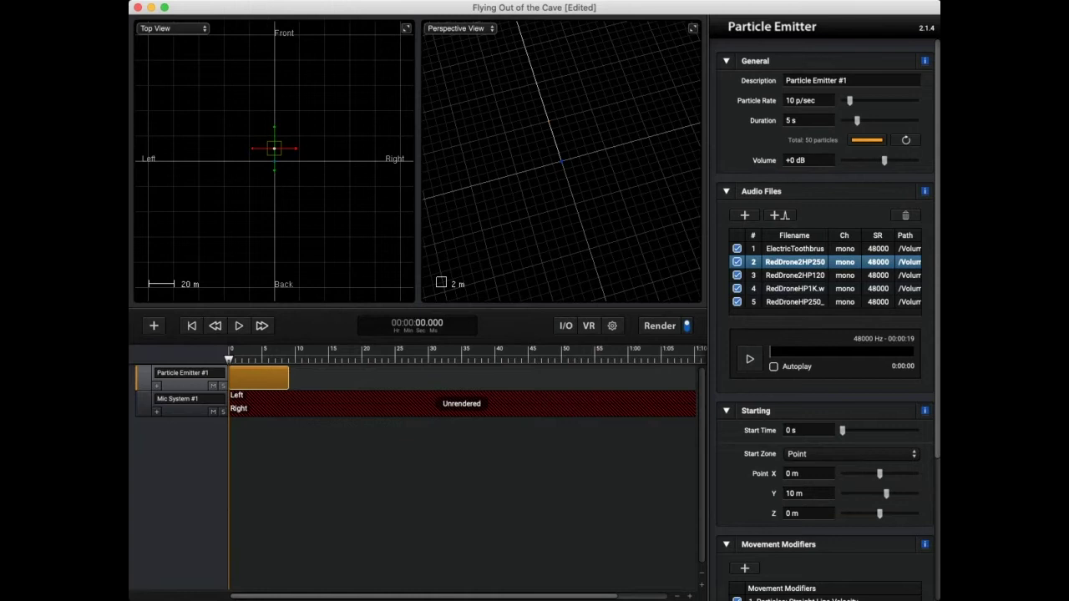
{"action": "key", "text": "super+Tab"}
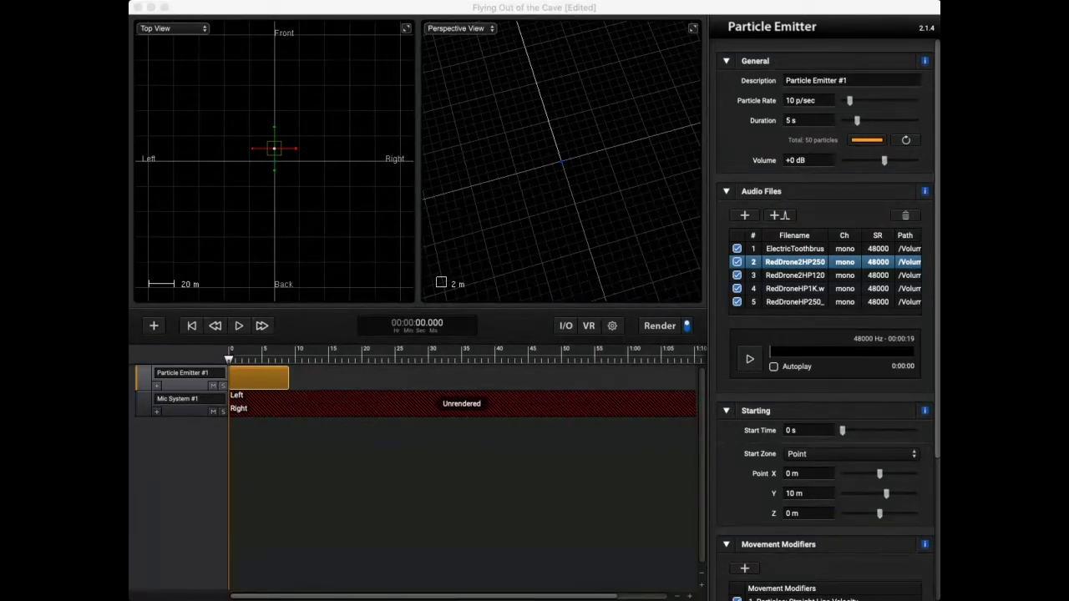
{"action": "key", "text": "super+Tab"}
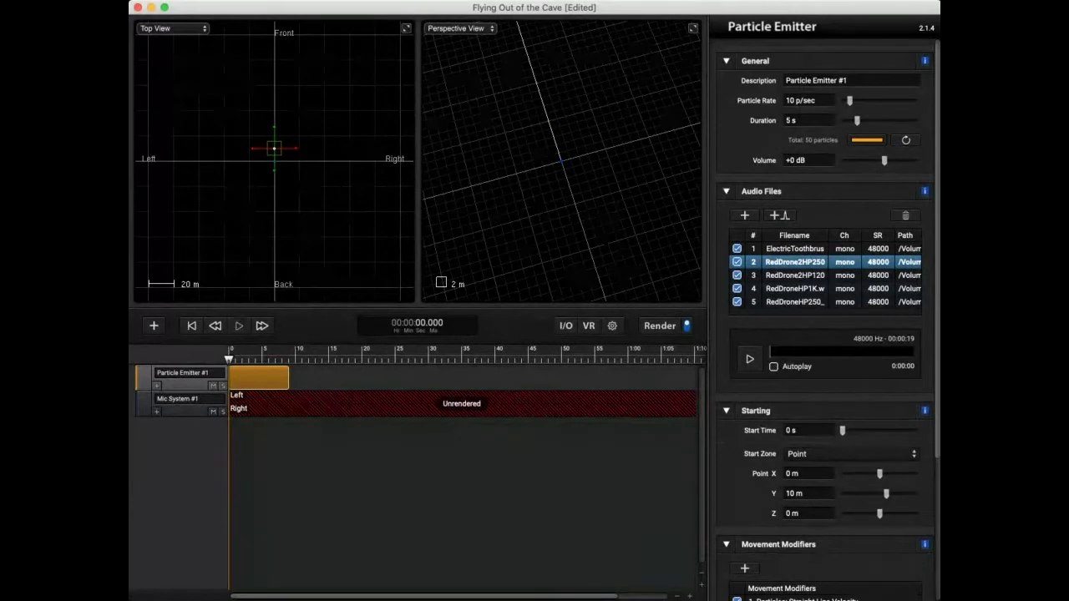
Render the Flying Out of the Cave project with all five audio files enabled and play back the rendered sound.
{"action": "key", "text": "space"}
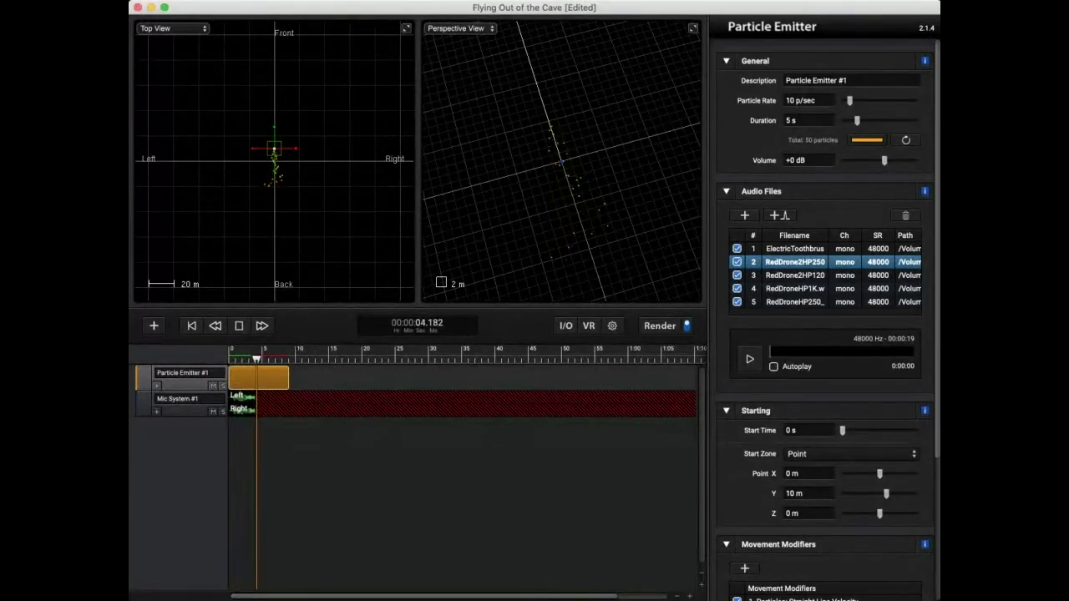
{"action": "key", "text": "space"}
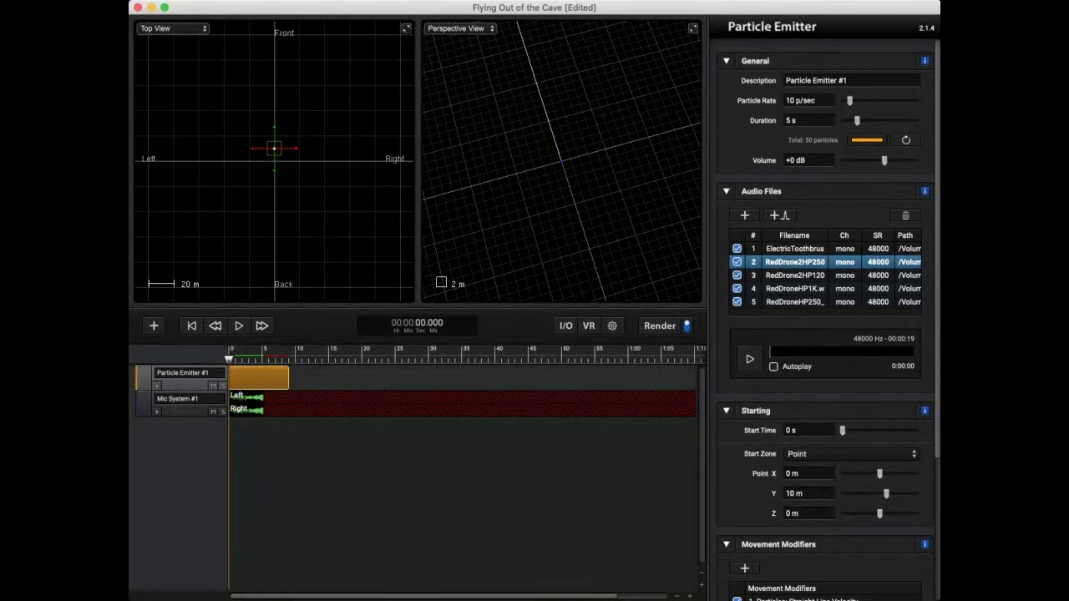
{"action": "key", "text": "super+r"}
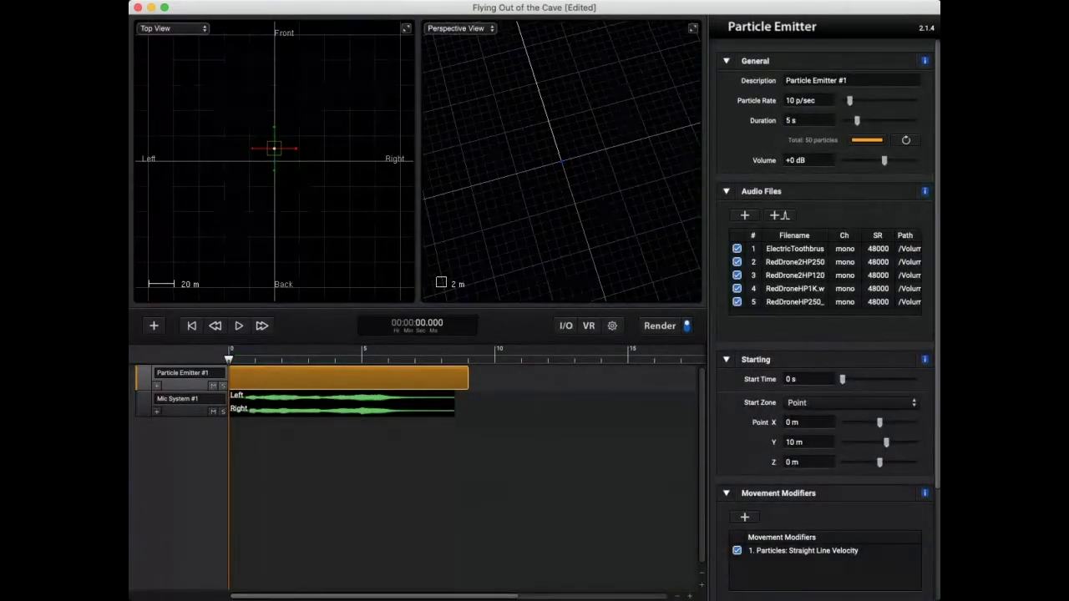
{"action": "key", "text": "space"}
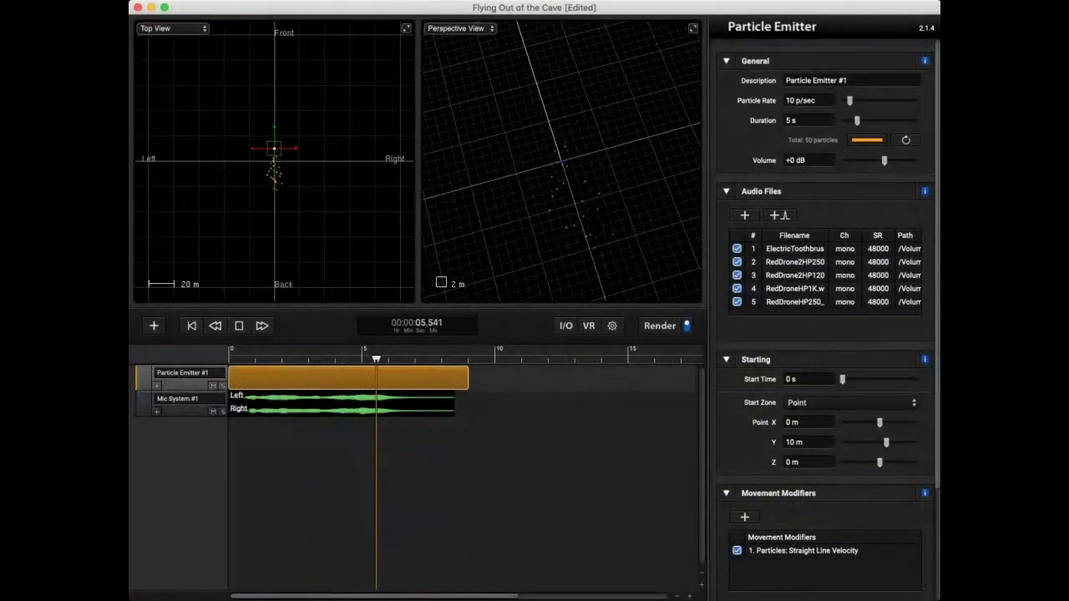
{"action": "key", "text": "space"}
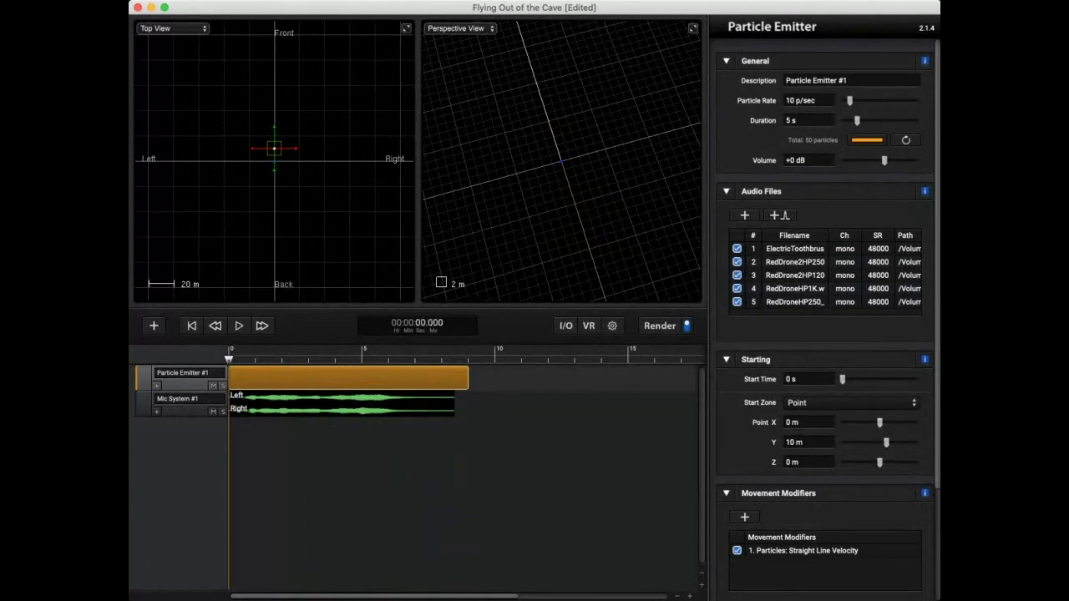
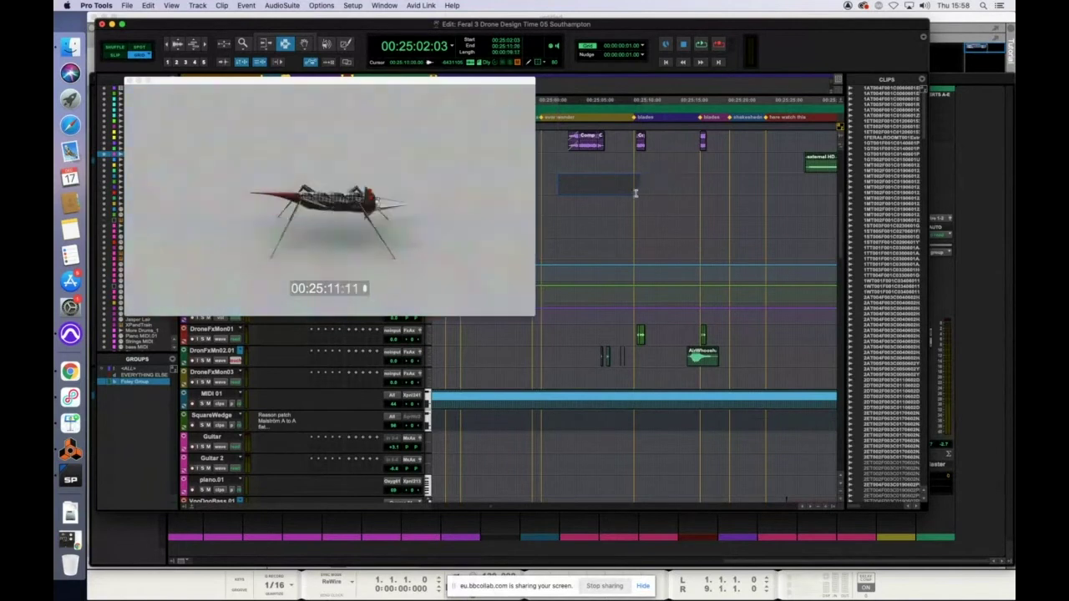
Review the picture in the Pro Tools timeline at 00:25:26:08, across 00:25:38:11 to 00:25:44:22, and at 00:24:56:04.
{"action": "left_click", "coordinate": [786, 194]}
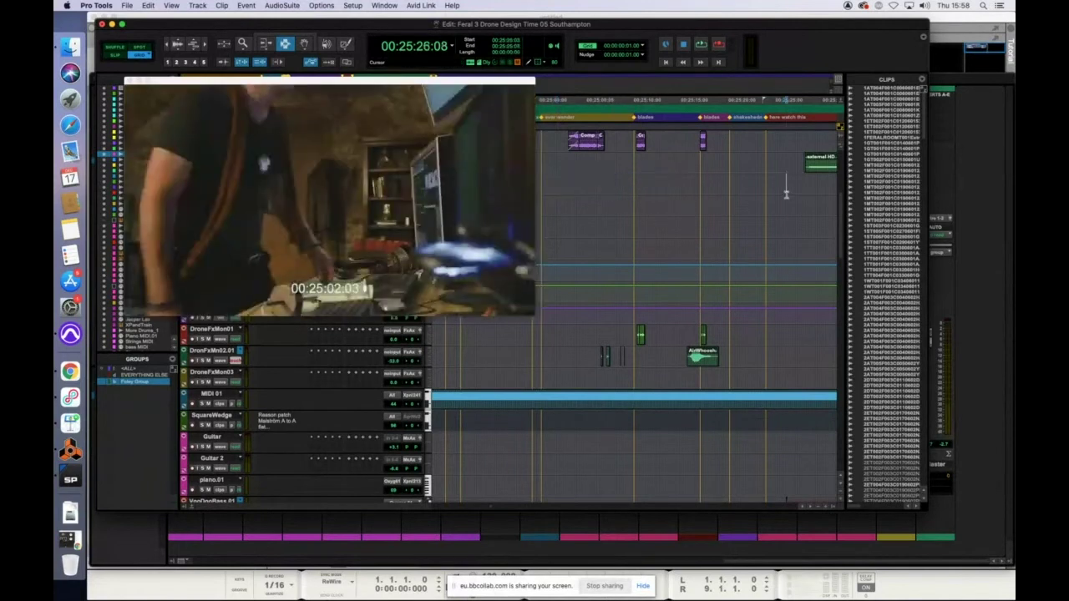
{"action": "scroll", "coordinate": [752, 196], "scroll_direction": "right", "scroll_amount": 5}
{"action": "left_click_drag", "start_coordinate": [726, 197], "coordinate": [785, 196]}
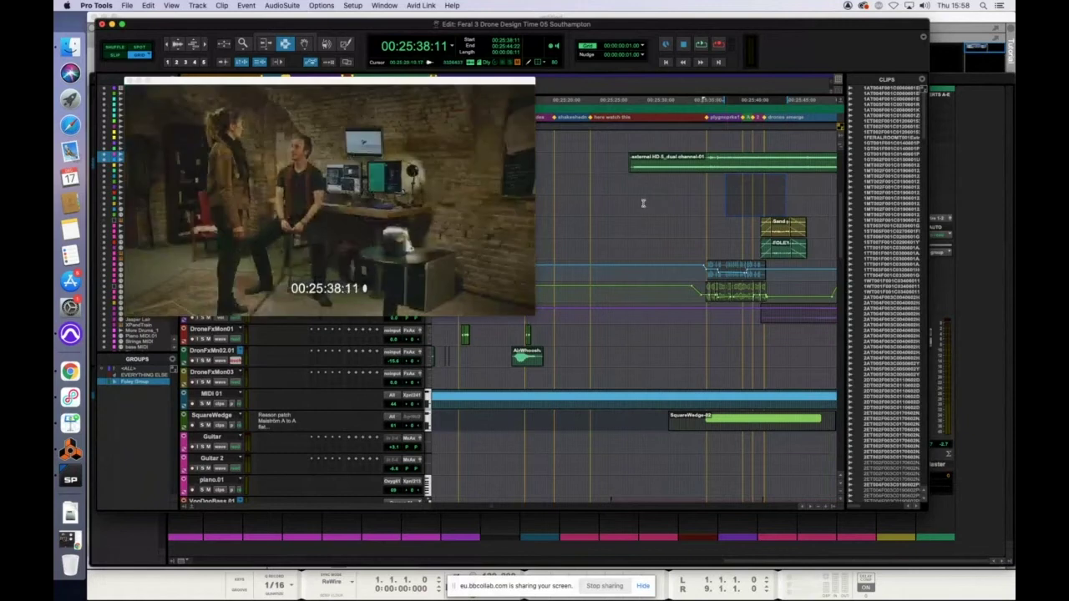
{"action": "scroll", "coordinate": [642, 203], "scroll_direction": "left", "scroll_amount": 5}
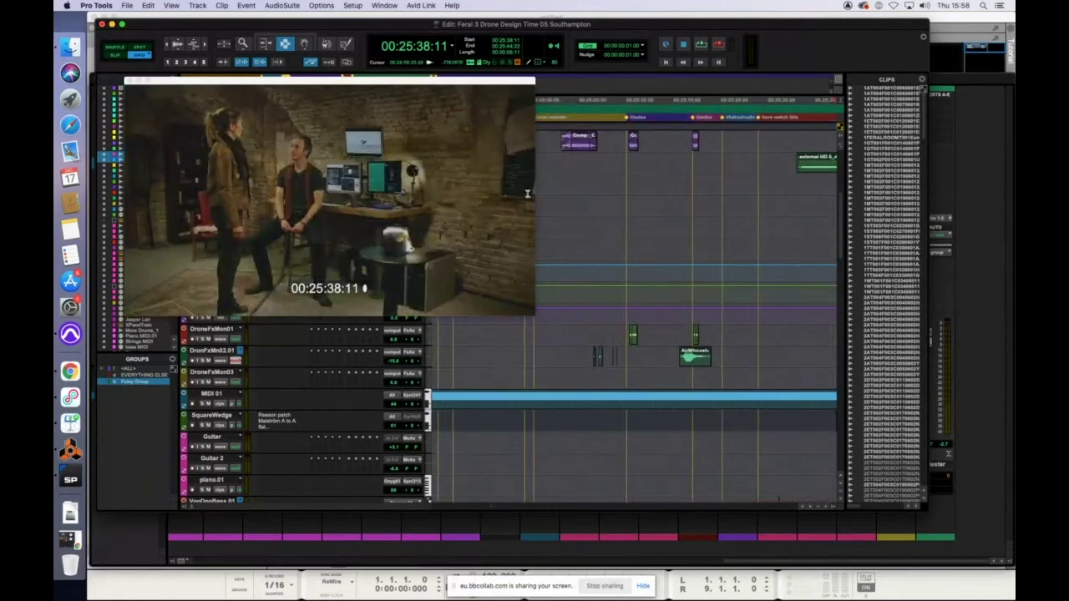
{"action": "scroll", "coordinate": [549, 186], "scroll_direction": "up", "scroll_amount": 1}
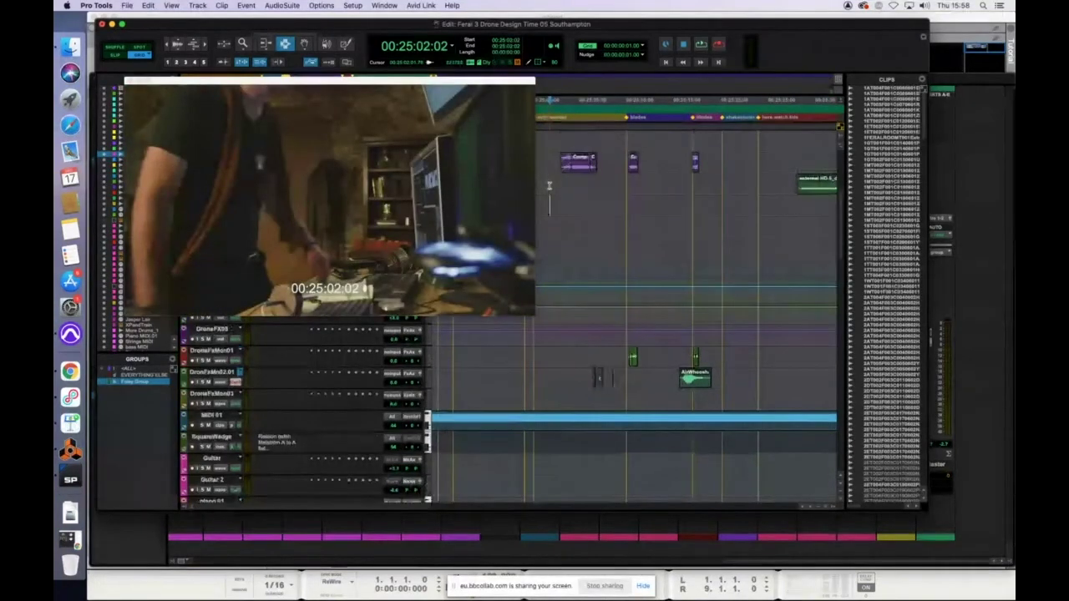
{"action": "scroll", "coordinate": [550, 185], "scroll_direction": "left", "scroll_amount": 5}
{"action": "left_click", "coordinate": [576, 201]}
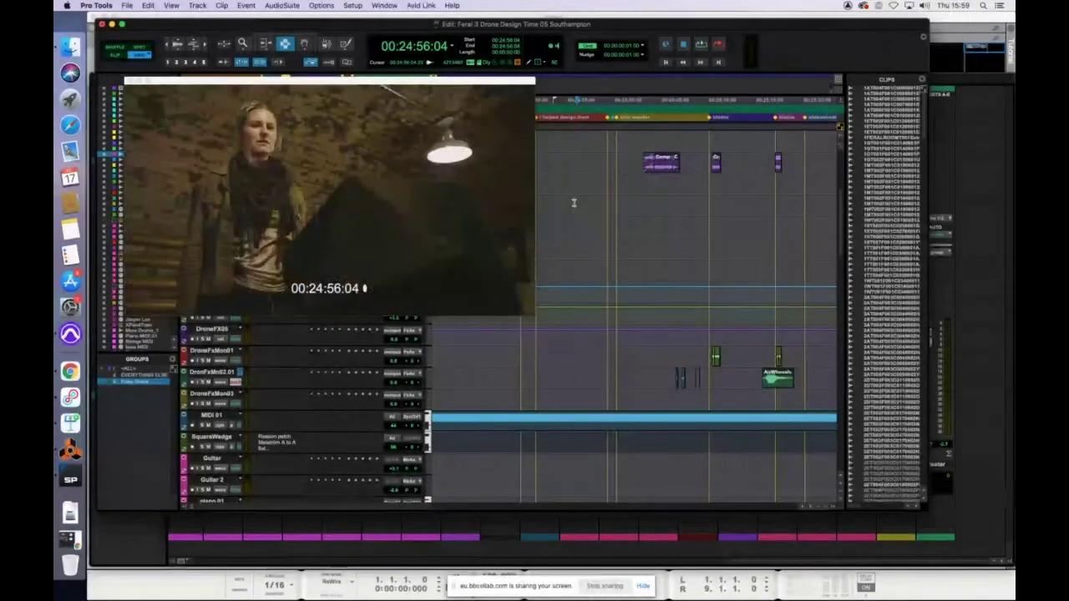
Play the scene with picture from 00:25:01:09 through to about 00:26:20.
{"action": "scroll", "coordinate": [574, 202], "scroll_direction": "left", "scroll_amount": 2}
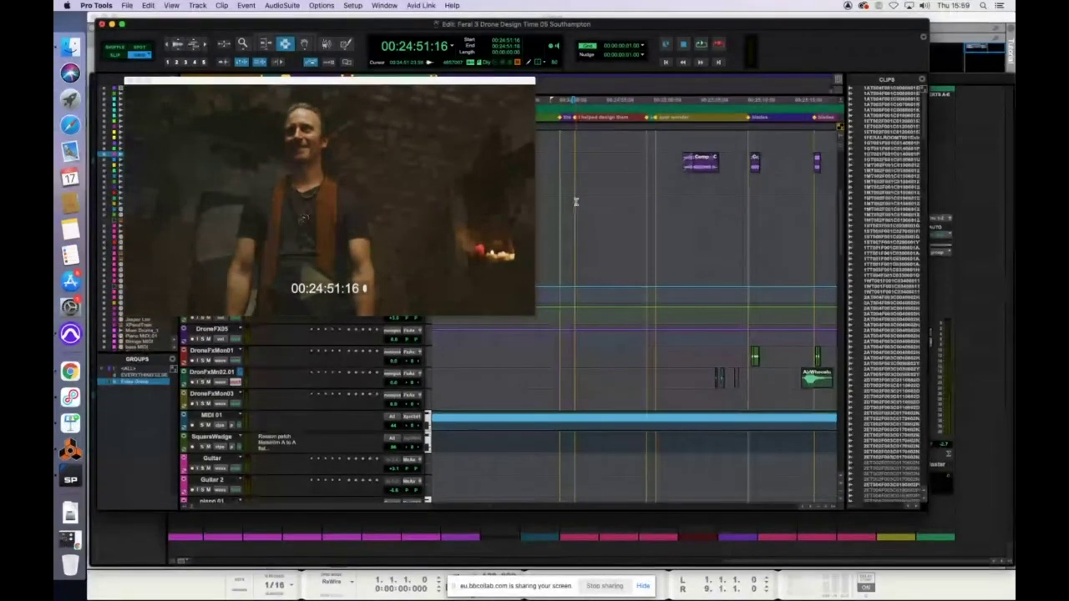
{"action": "key", "text": "r"}
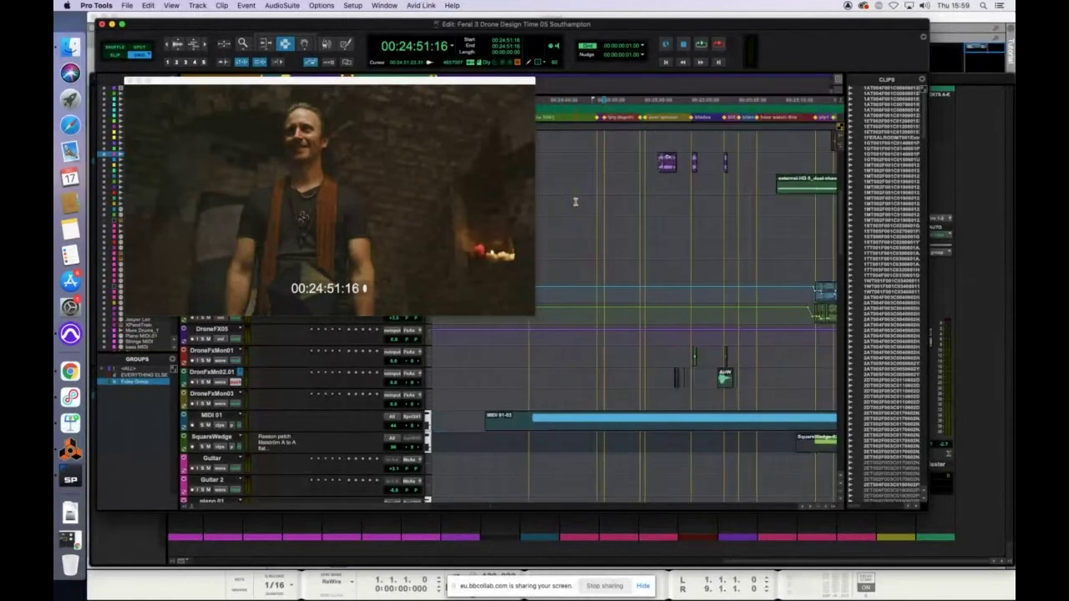
{"action": "key", "text": "super+bracketleft"}
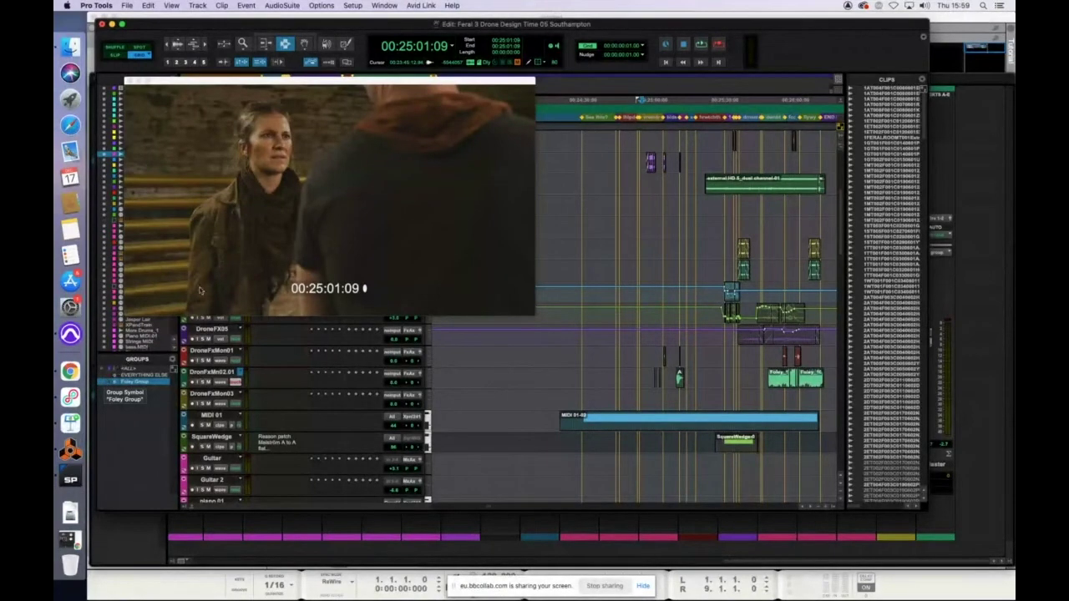
{"action": "key", "text": "space"}
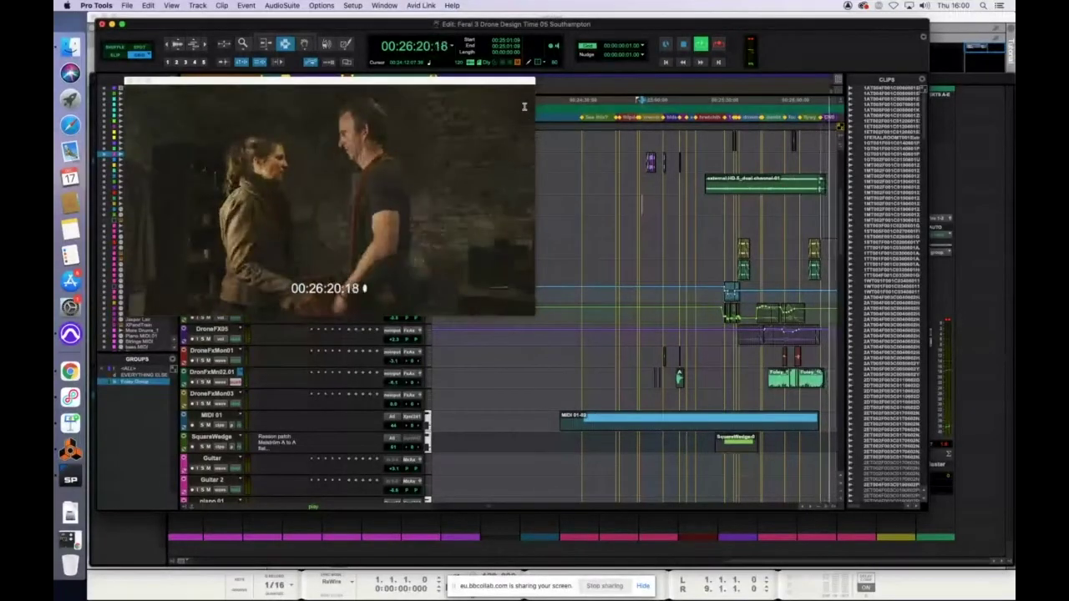
{"action": "key", "text": "space"}
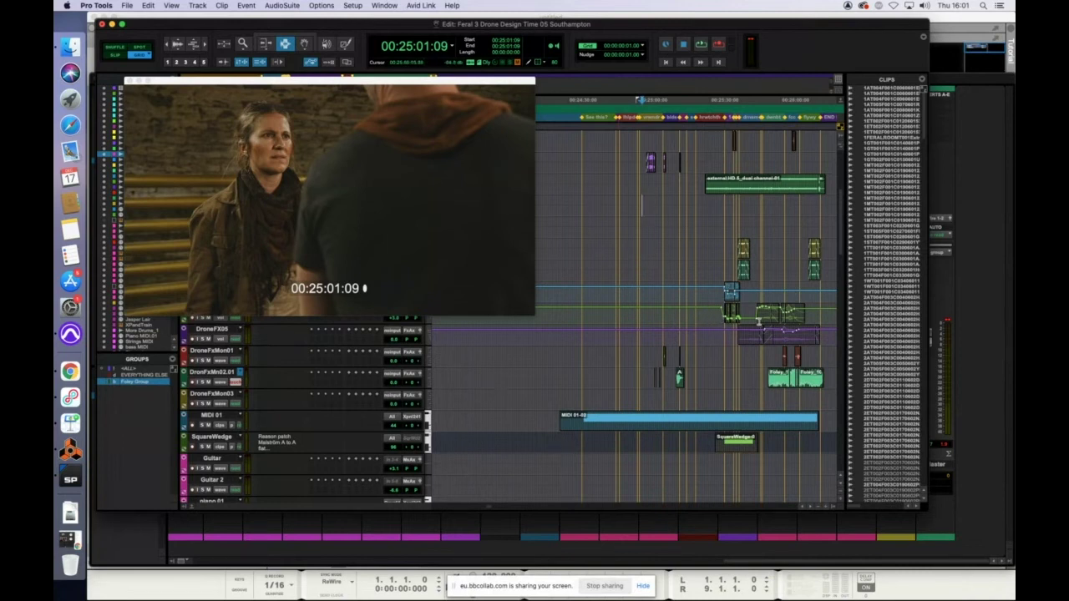
Move the video window off the track controls, solo DroneFX01 and play the sand pour section from 00:25:42:06.
{"action": "scroll", "coordinate": [759, 321], "scroll_direction": "right", "scroll_amount": 2}
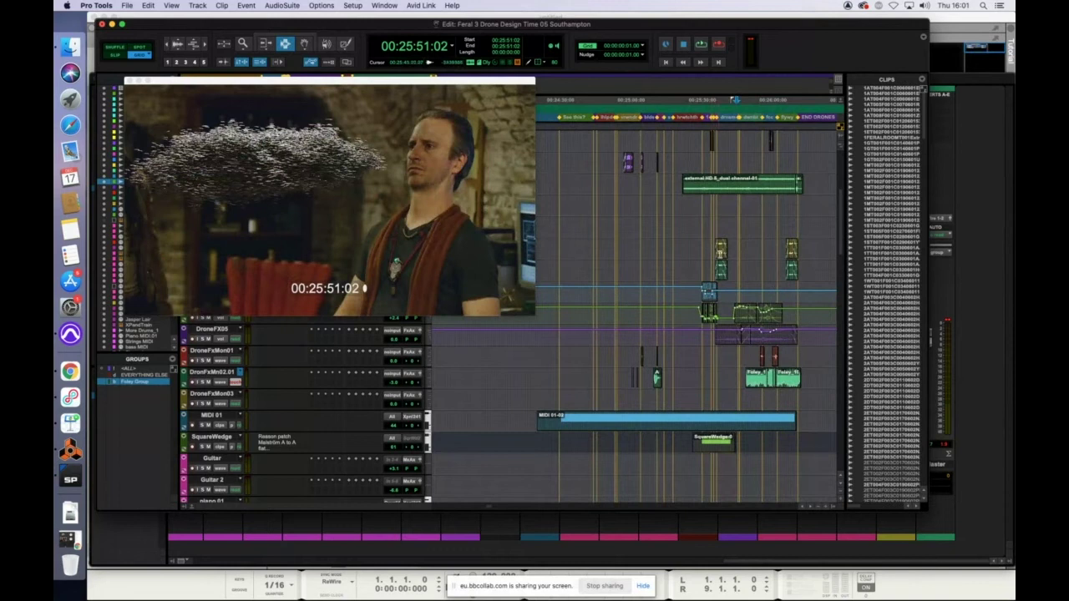
{"action": "left_click", "coordinate": [720, 252]}
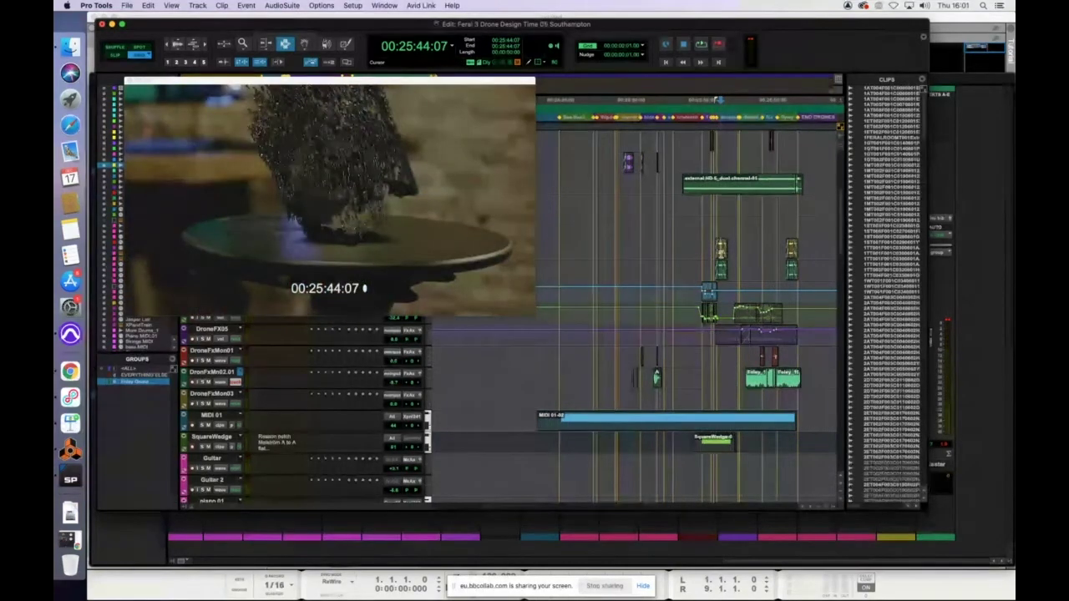
{"action": "key", "text": "t"}
{"action": "key", "text": "t"}
{"action": "key", "text": "t"}
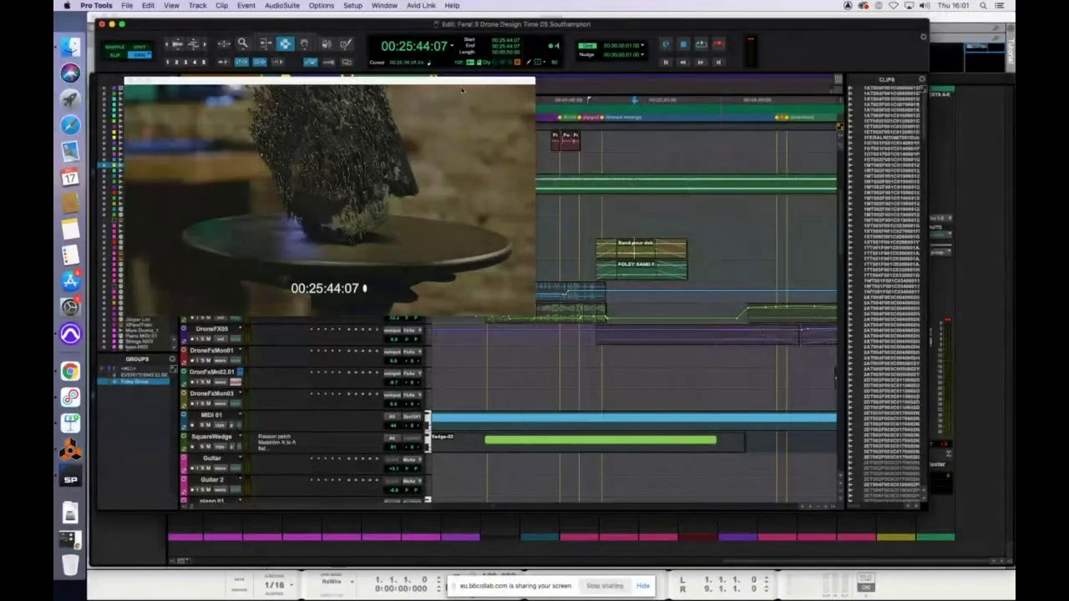
{"action": "left_click_drag", "start_coordinate": [461, 84], "coordinate": [479, 273]}
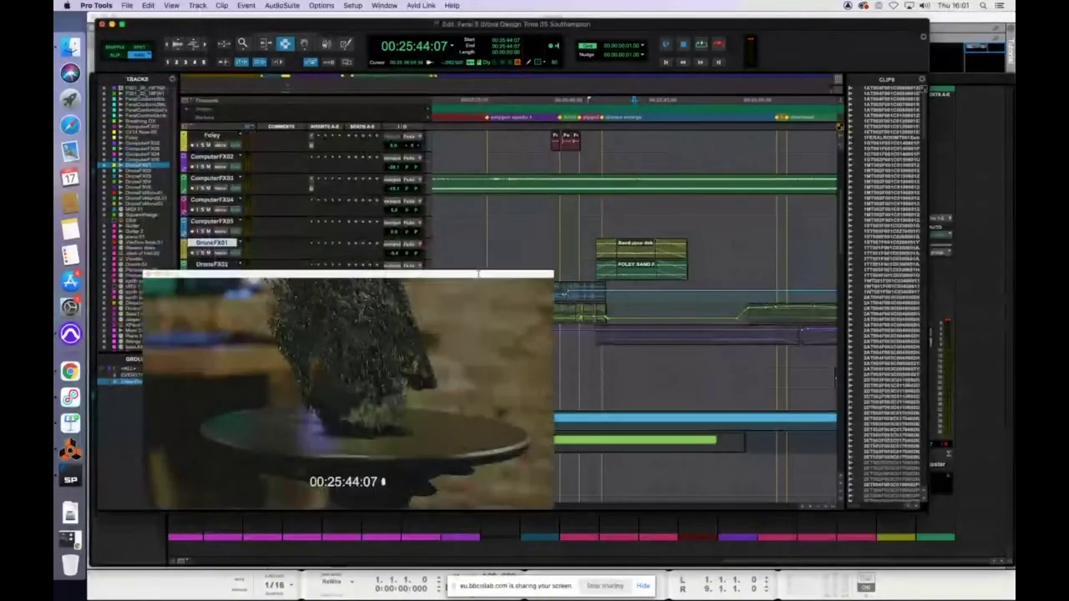
{"action": "left_click", "coordinate": [572, 246]}
{"action": "key", "text": "space"}
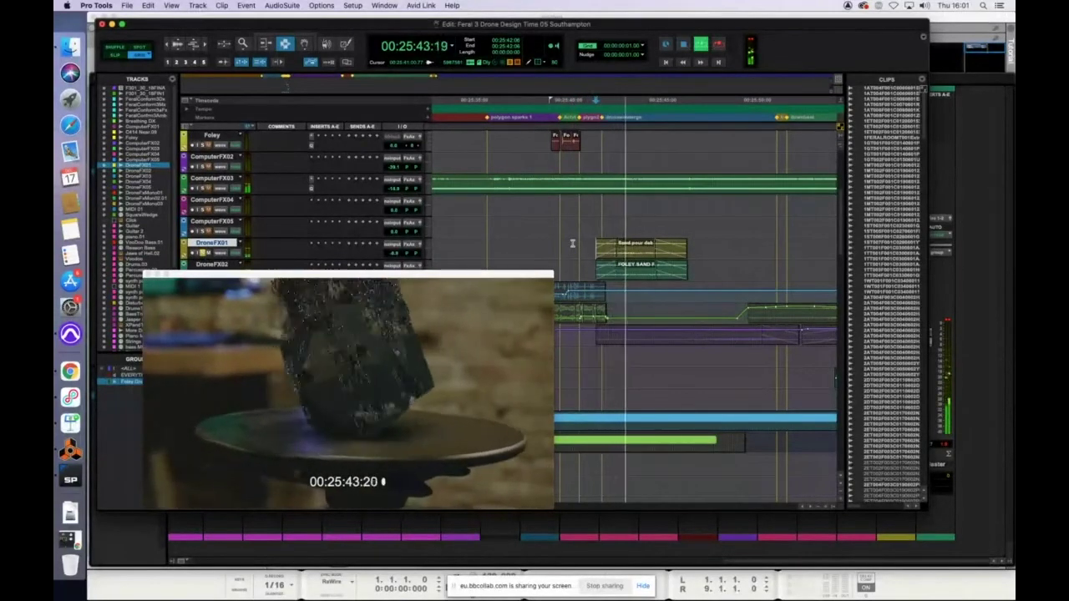
{"action": "key", "text": "space"}
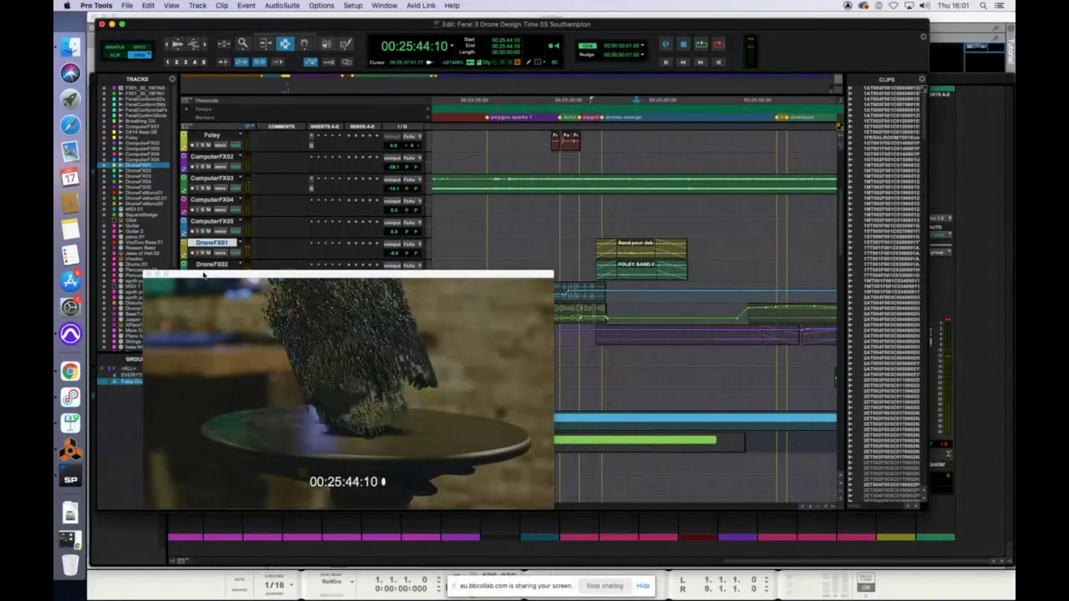
Solo DroneFX02 instead of DroneFX01 and audition its foley sand clip from 00:25:44:10 and 00:25:42:06.
{"action": "left_click_drag", "start_coordinate": [203, 275], "coordinate": [208, 277]}
{"action": "left_click", "coordinate": [205, 275]}
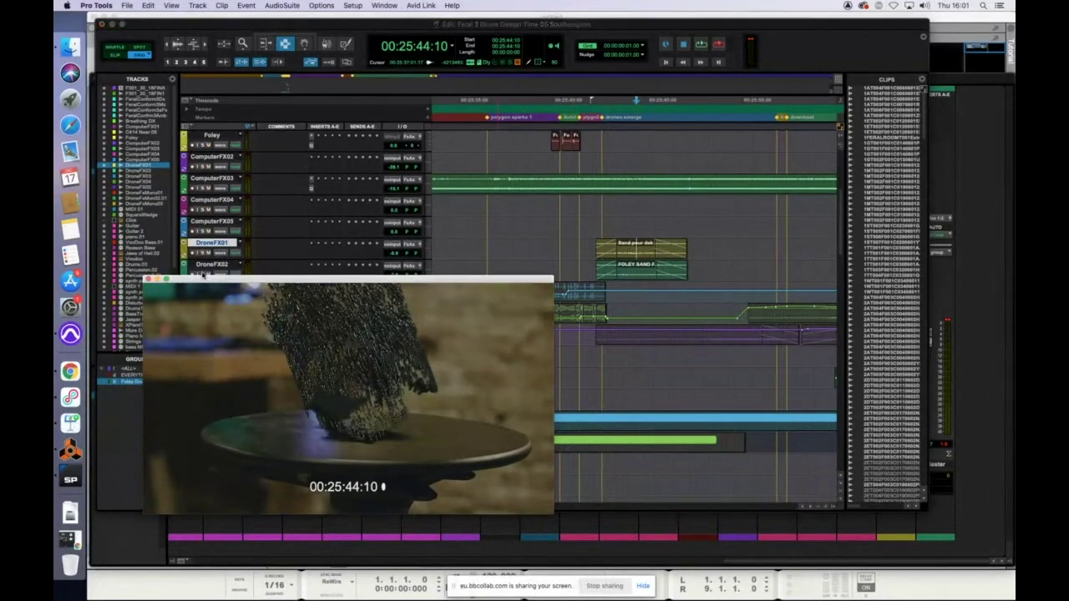
{"action": "key", "text": "space"}
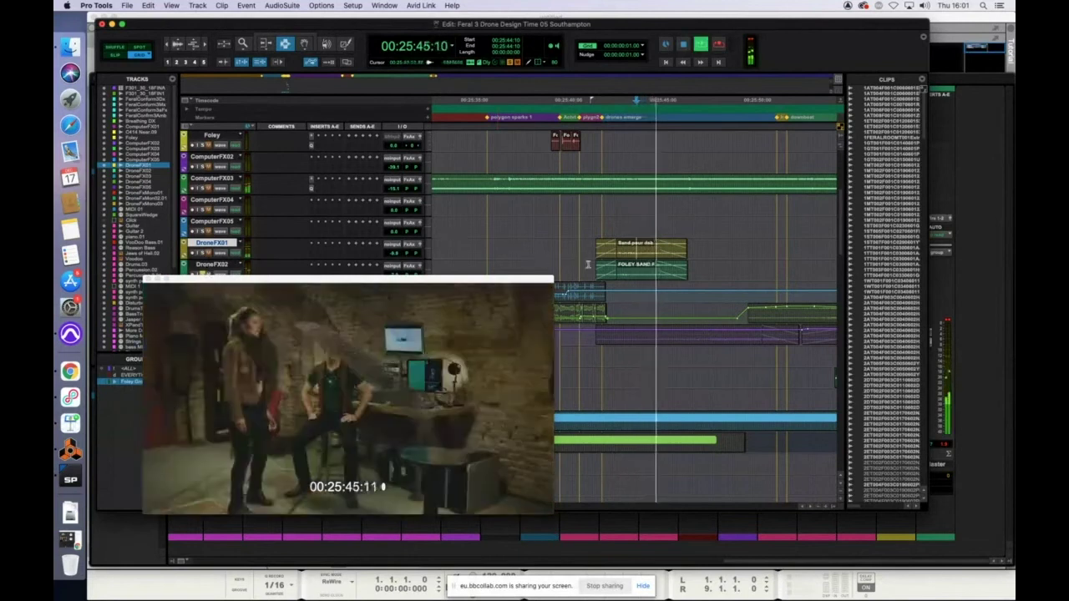
{"action": "key", "text": "space"}
{"action": "left_click", "coordinate": [593, 264]}
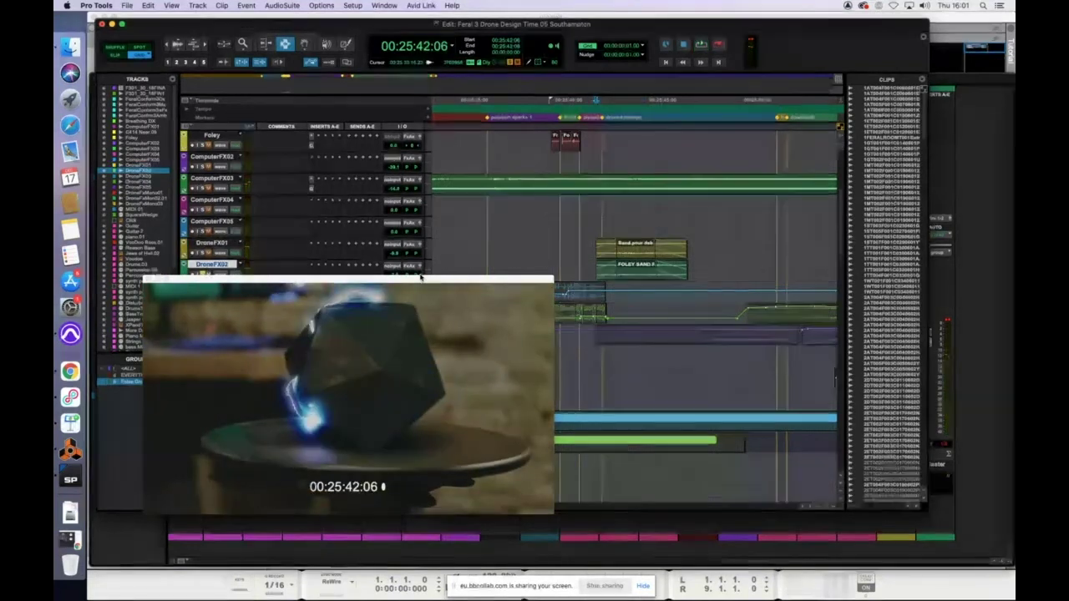
{"action": "left_click_drag", "start_coordinate": [422, 277], "coordinate": [540, 192]}
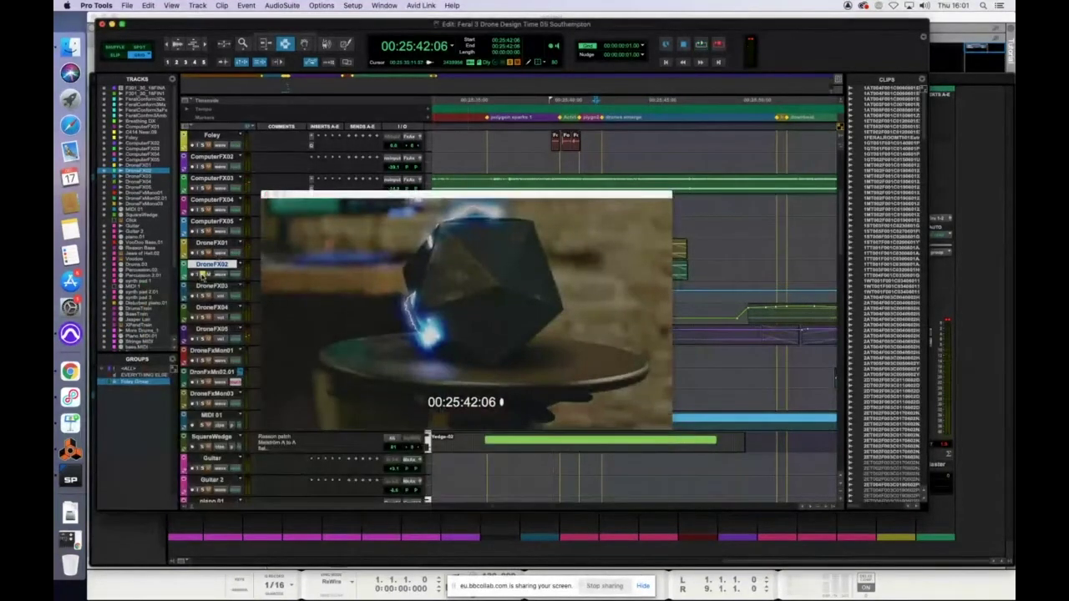
{"action": "left_click_drag", "start_coordinate": [313, 196], "coordinate": [200, 143]}
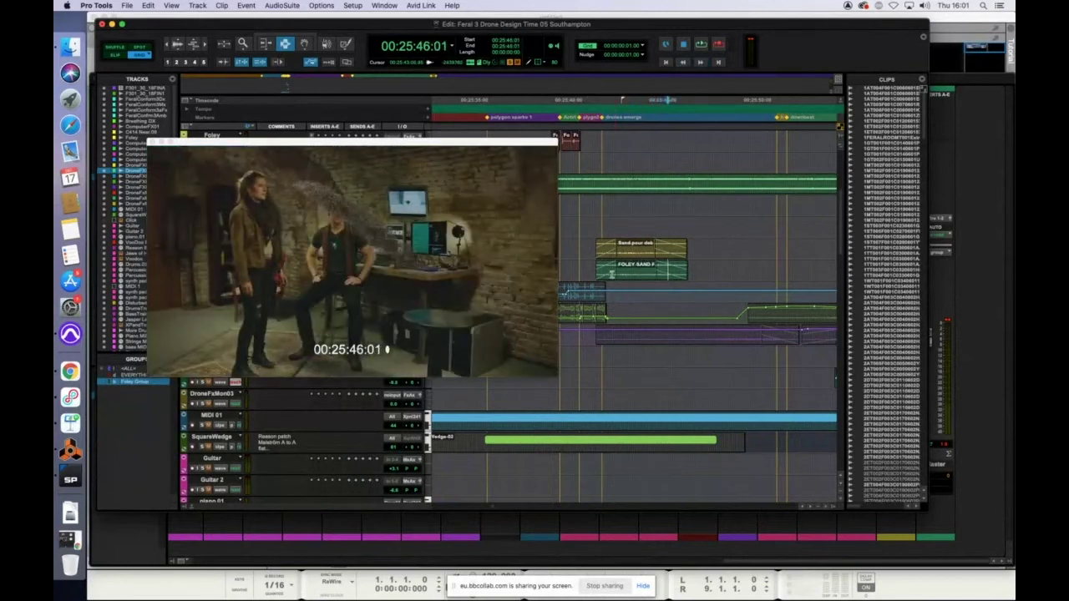
{"action": "key", "text": "space"}
Select the Dx, Mx, Fx and Ambi Print tracks and switch them all to input monitoring.
{"action": "left_click_drag", "start_coordinate": [390, 142], "coordinate": [581, 147]}
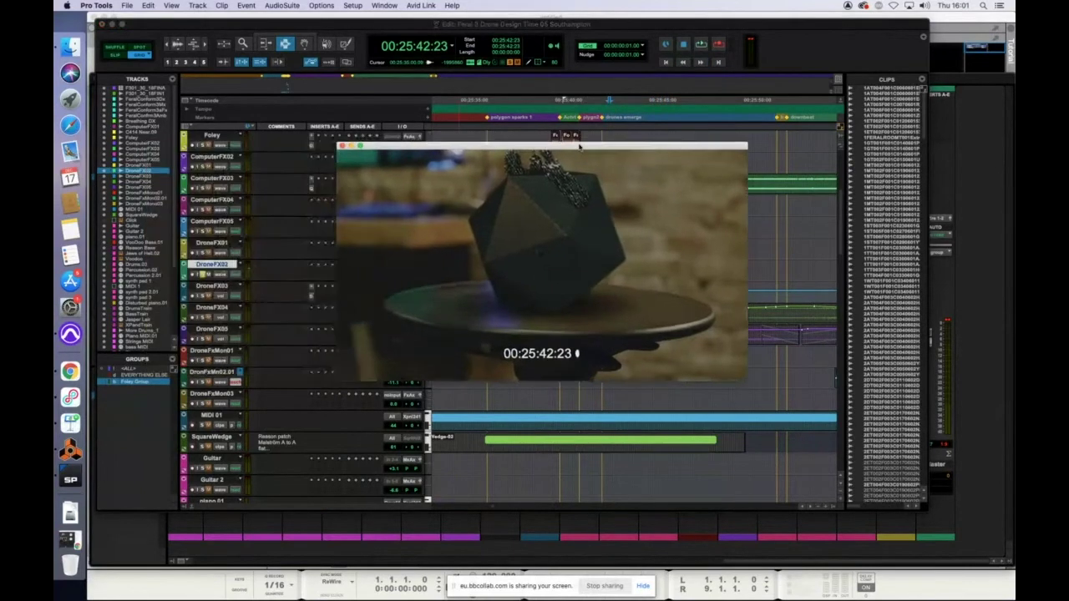
{"action": "left_click_drag", "start_coordinate": [839, 198], "coordinate": [828, 425]}
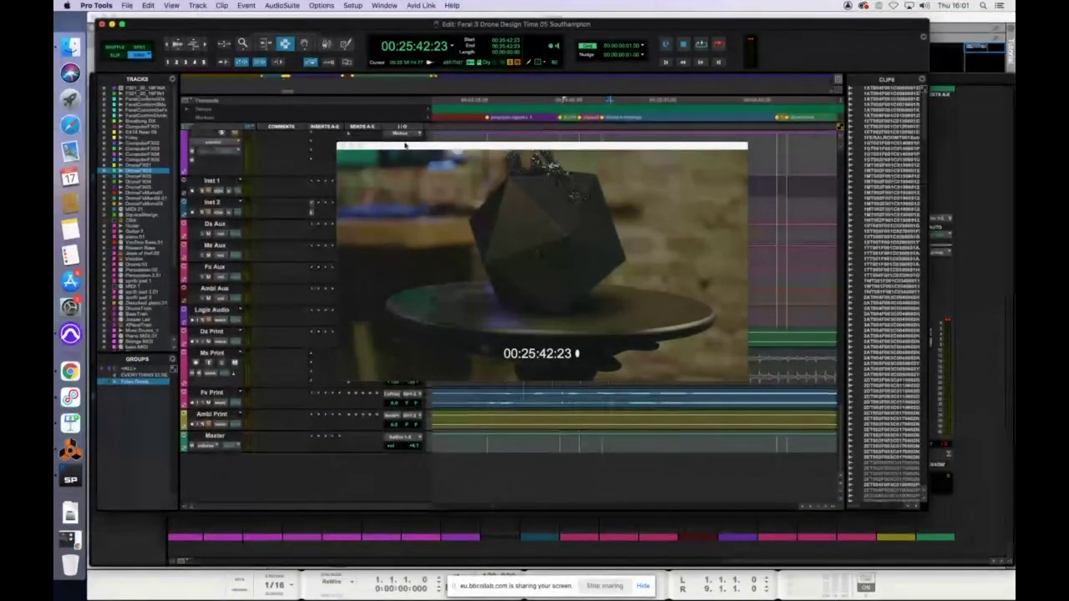
{"action": "left_click_drag", "start_coordinate": [414, 146], "coordinate": [473, 77]}
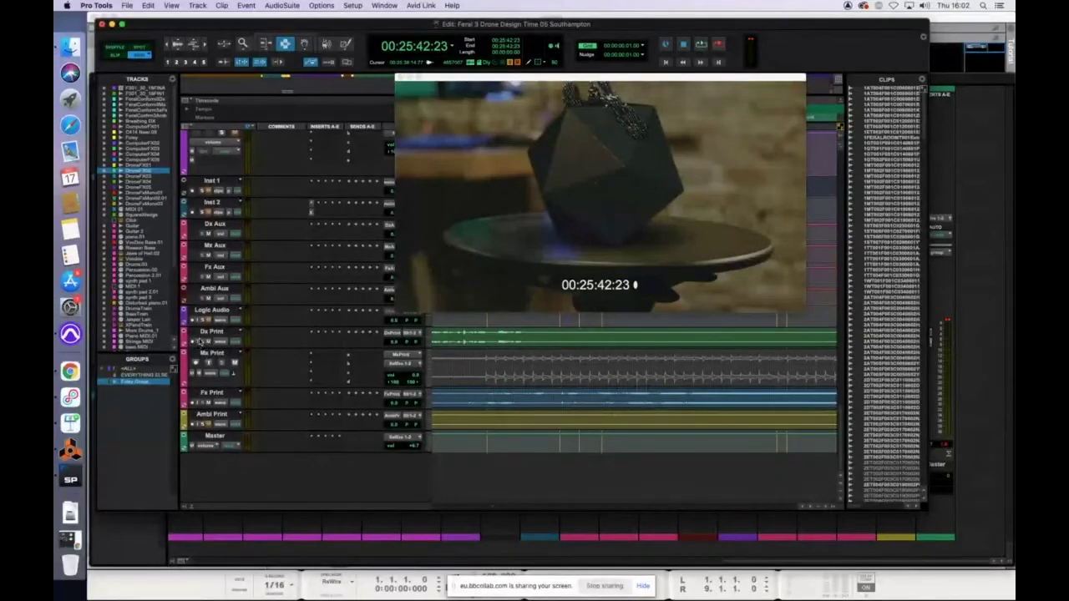
{"action": "left_click", "coordinate": [204, 332]}
{"action": "left_click", "coordinate": [210, 415], "text": "shift"}
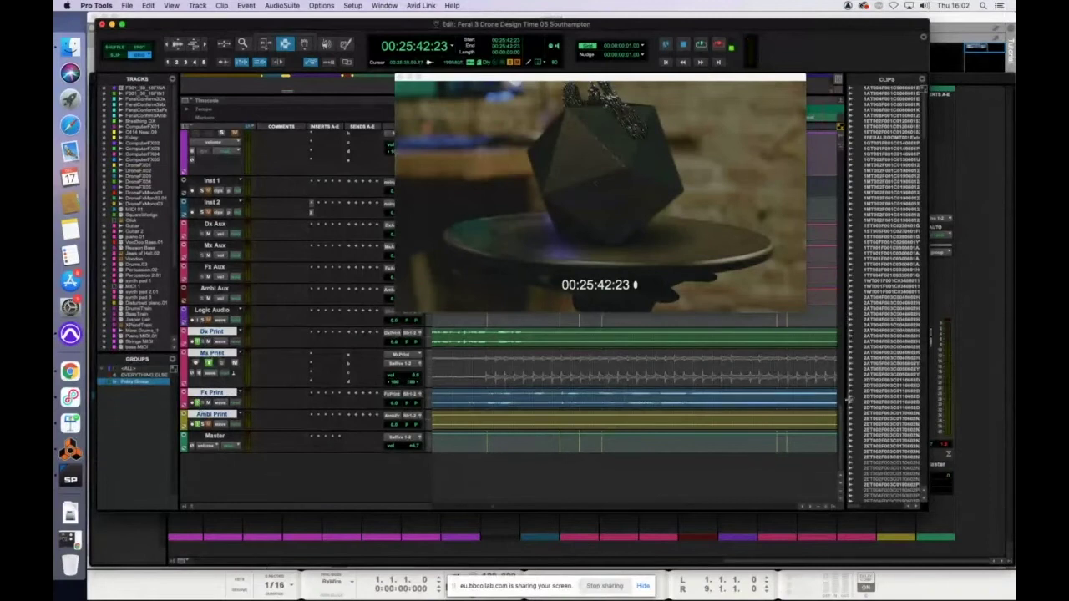
Return to the drone tracks and play the soloed DroneFX02 from 00:25:42:23 through the print tracks.
{"action": "left_click_drag", "start_coordinate": [843, 429], "coordinate": [820, 231]}
{"action": "left_click_drag", "start_coordinate": [575, 76], "coordinate": [355, 88]}
{"action": "left_click_drag", "start_coordinate": [518, 102], "coordinate": [478, 203]}
{"action": "key", "text": "space"}
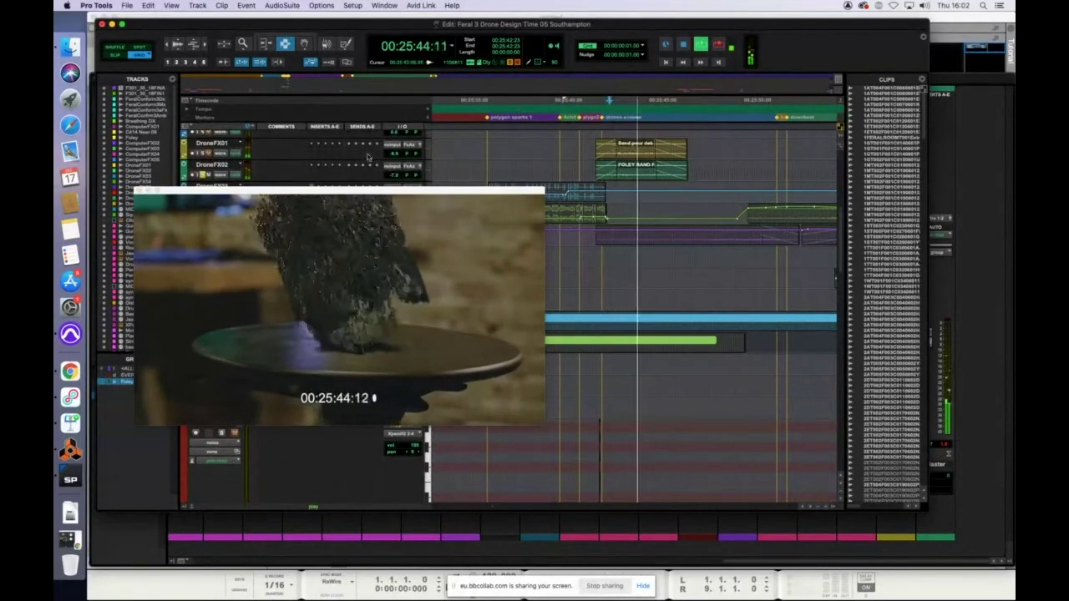
{"action": "key", "text": "space"}
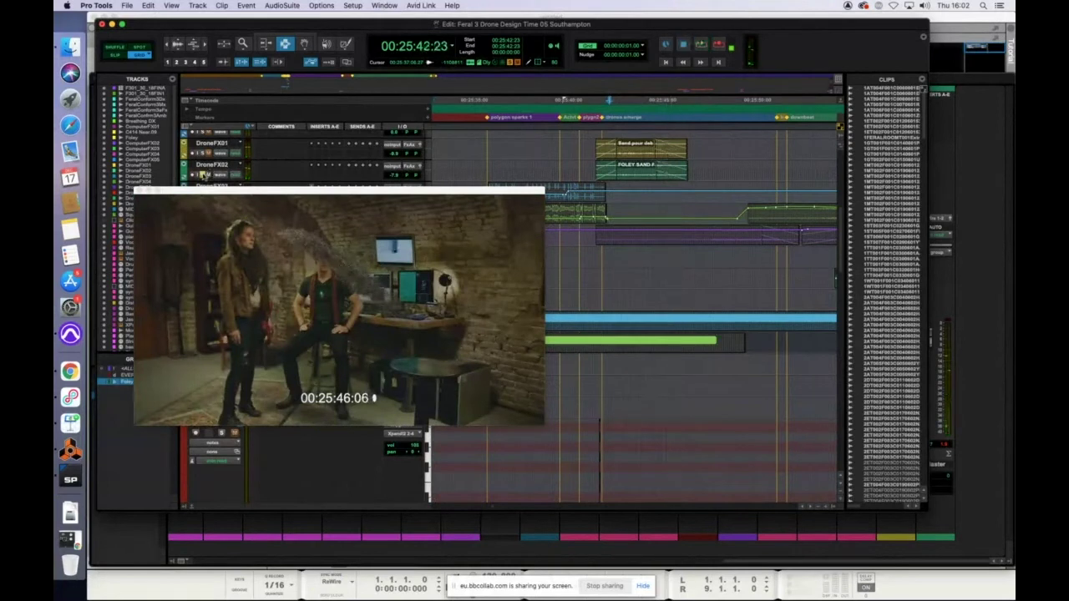
Solo DroneFX01 in place of DroneFX02 and play it from 00:25:42:23 and again from 00:25:42:02.
{"action": "left_click_drag", "start_coordinate": [376, 192], "coordinate": [754, 157]}
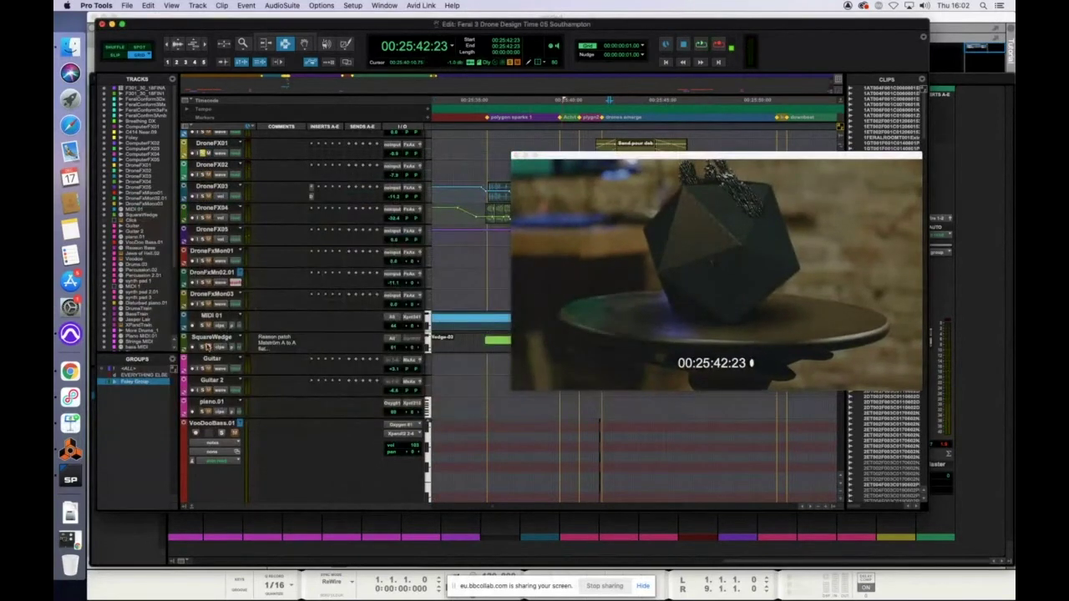
{"action": "key", "text": "space"}
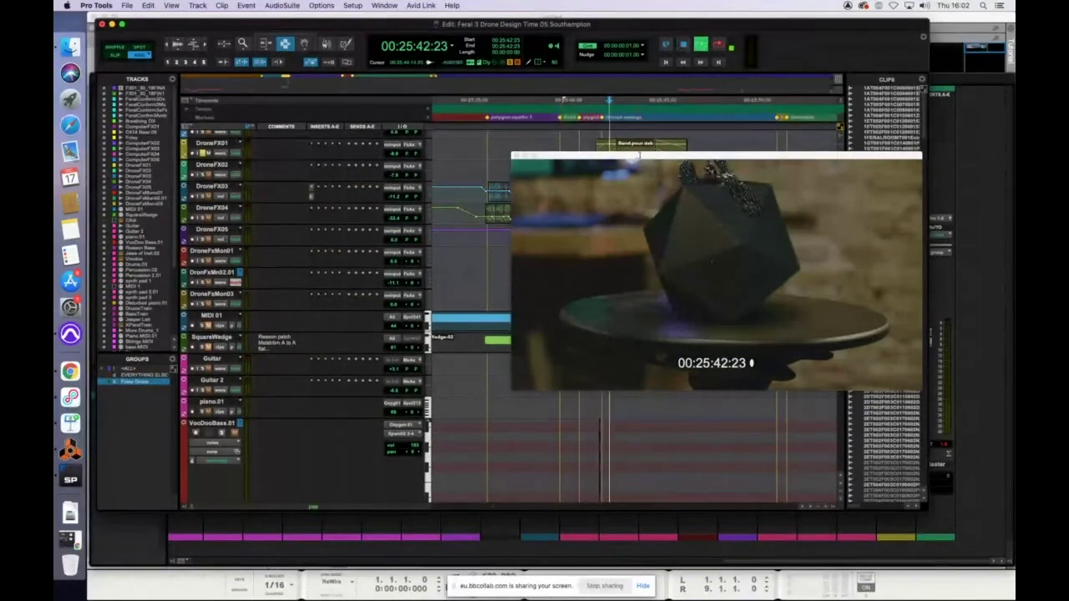
{"action": "left_click_drag", "start_coordinate": [646, 151], "coordinate": [291, 167]}
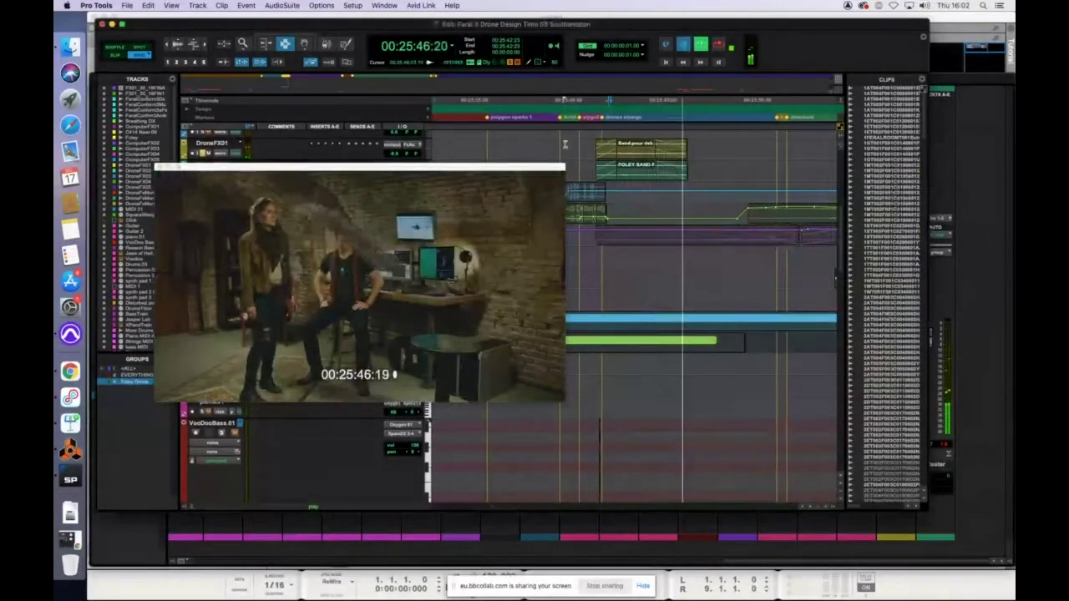
{"action": "key", "text": "space"}
{"action": "left_click", "coordinate": [592, 146]}
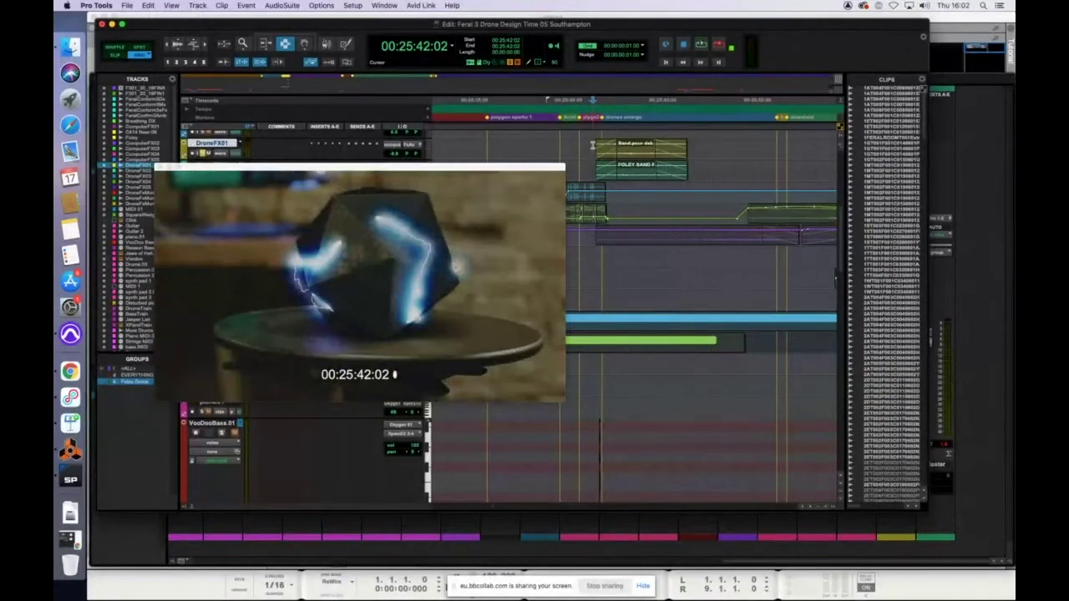
{"action": "key", "text": "space"}
Delete the clip on the MIDI 01 track and the clip on the SquareWedge track.
{"action": "left_click", "coordinate": [616, 328]}
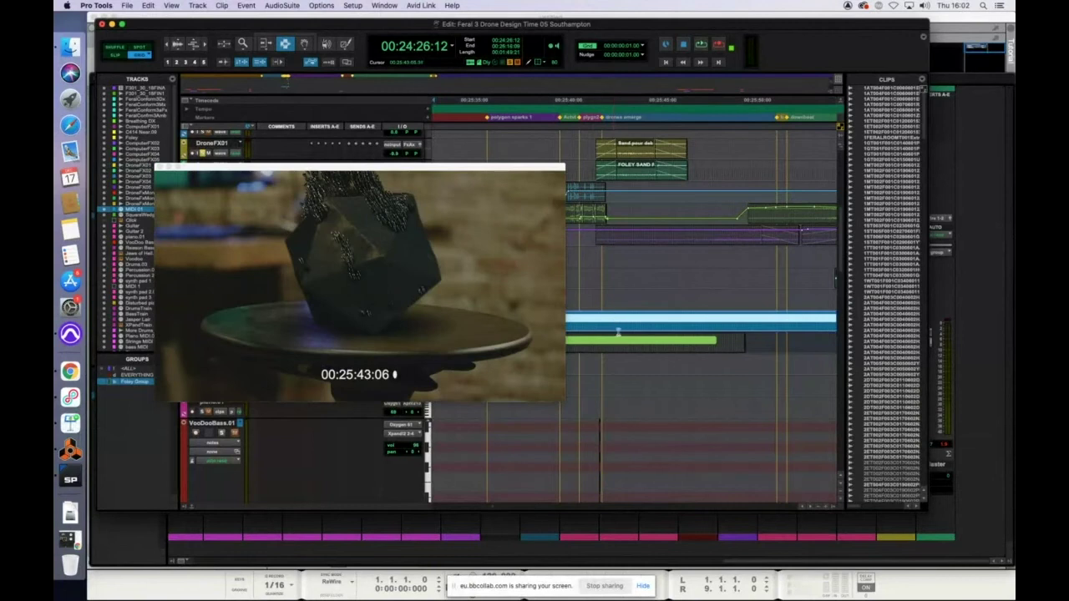
{"action": "key", "text": "Delete"}
{"action": "double_click", "coordinate": [627, 344]}
{"action": "key", "text": "Delete"}
Play the soloed DroneFX01 sand pour clip from 00:25:42:22 to check for unwanted MIDI sound.
{"action": "left_click", "coordinate": [608, 147]}
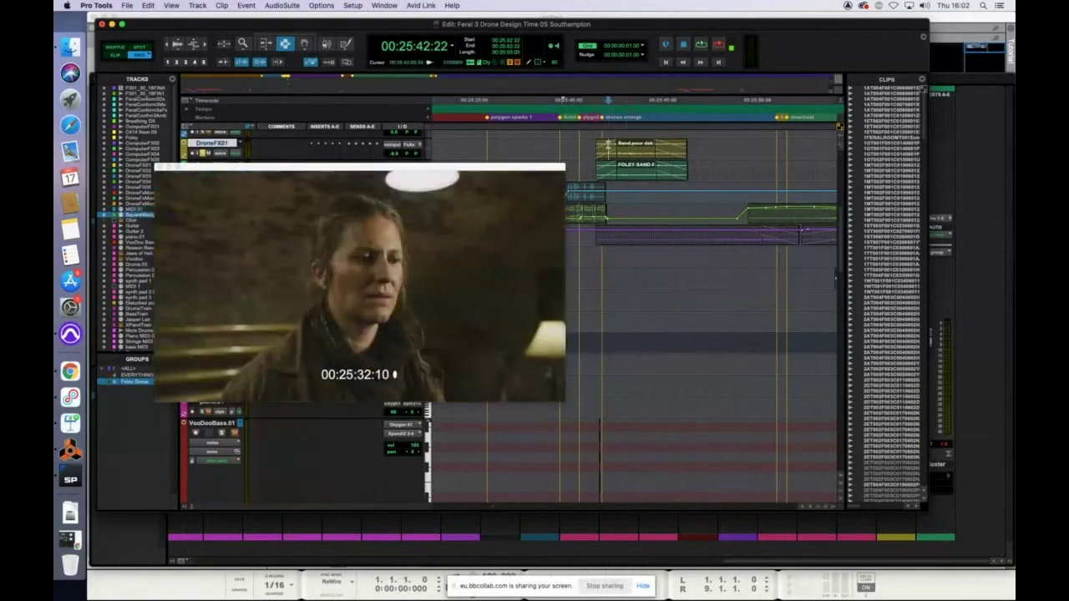
{"action": "key", "text": "space"}
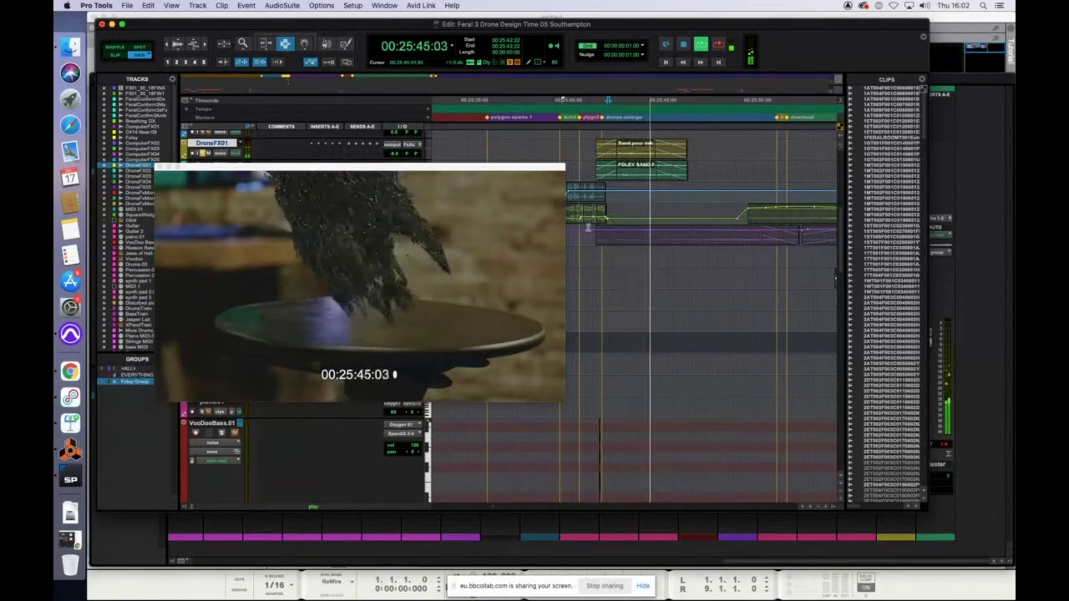
{"action": "key", "text": "space"}
Find the percussion MIDI track further down the session and delete all of its clips.
{"action": "left_click_drag", "start_coordinate": [520, 167], "coordinate": [506, 264]}
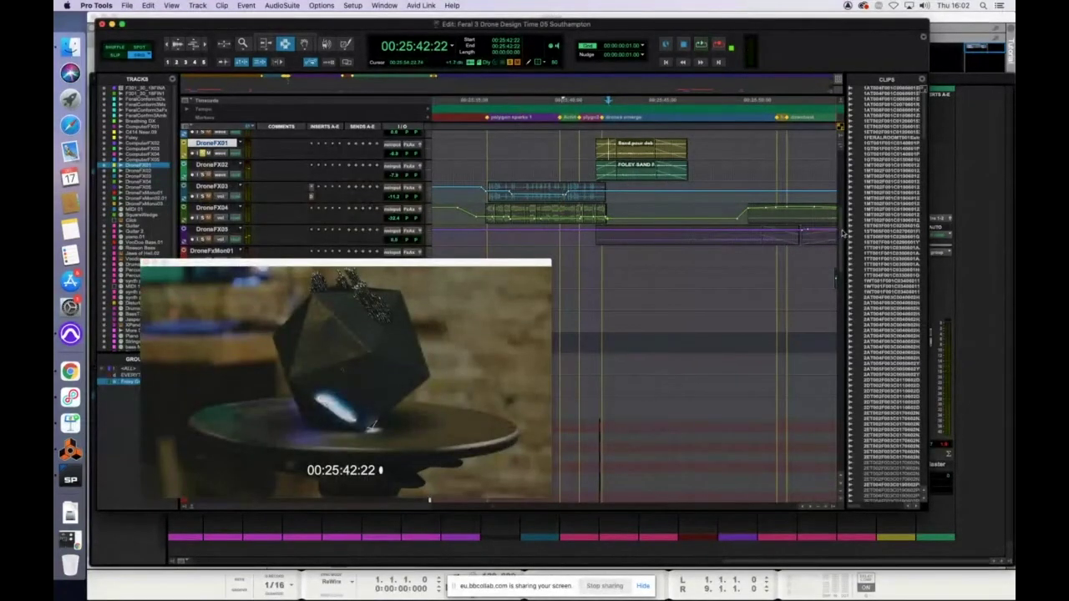
{"action": "scroll", "coordinate": [842, 225], "scroll_direction": "up", "scroll_amount": 7}
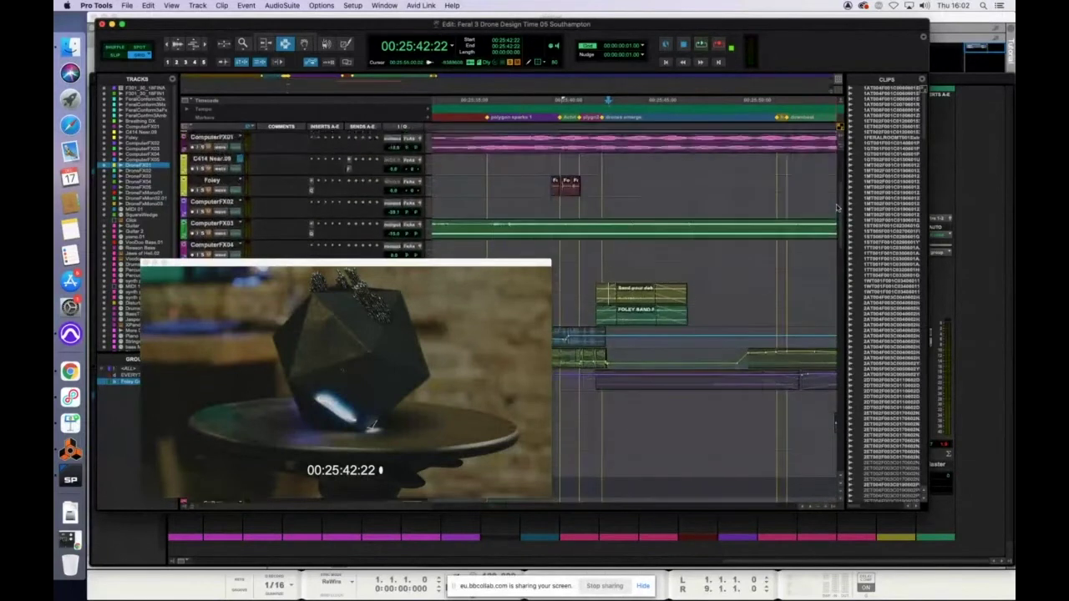
{"action": "scroll", "coordinate": [839, 250], "scroll_direction": "down", "scroll_amount": 10}
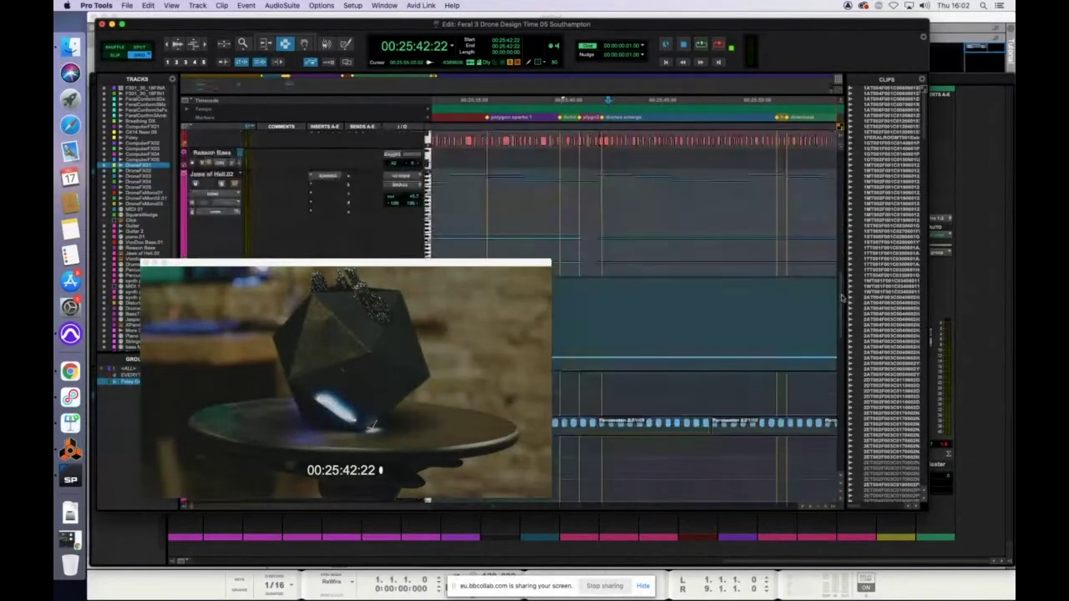
{"action": "scroll", "coordinate": [843, 305], "scroll_direction": "down", "scroll_amount": 3}
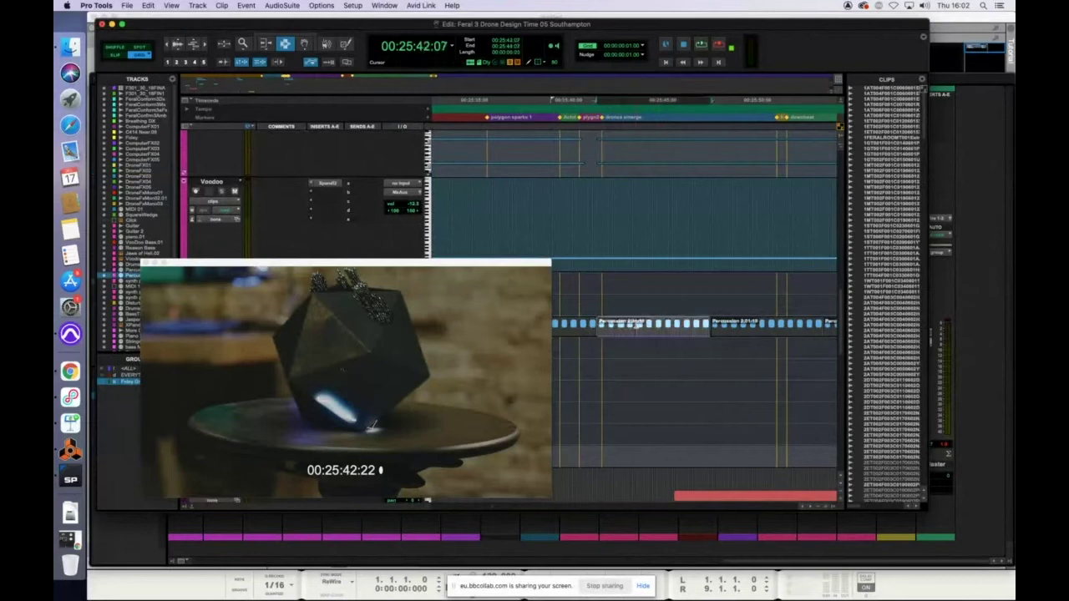
{"action": "left_click", "coordinate": [637, 325]}
{"action": "key", "text": "Delete"}
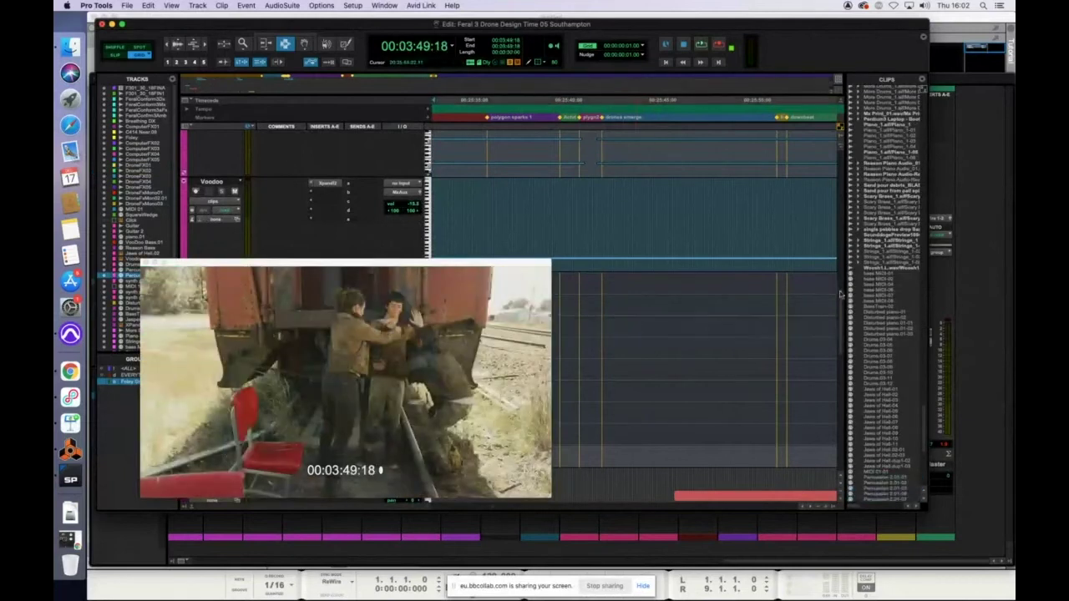
Delete the clips on the Voodoo and Jaws of Hell.02 tracks.
{"action": "left_click", "coordinate": [612, 199]}
{"action": "double_click", "coordinate": [625, 202]}
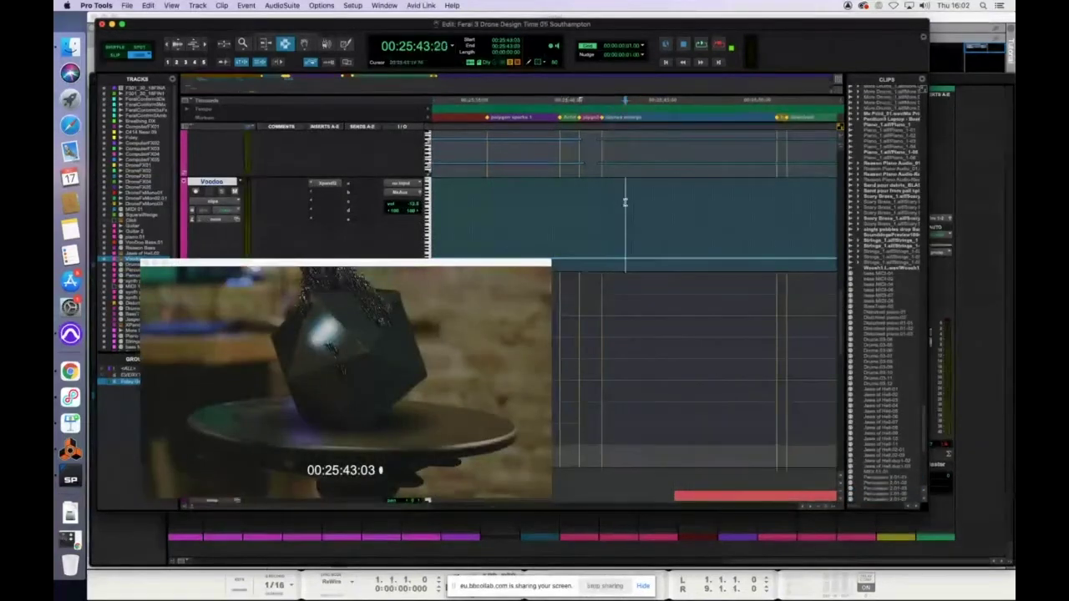
{"action": "key", "text": "Delete"}
{"action": "left_click_drag", "start_coordinate": [841, 307], "coordinate": [837, 277]}
{"action": "double_click", "coordinate": [637, 293]}
{"action": "key", "text": "Delete"}
Delete all of the MIDI clips on the VooDoo Bass.01 track.
{"action": "left_click", "coordinate": [629, 215]}
{"action": "double_click", "coordinate": [628, 216]}
{"action": "key", "text": "Delete"}
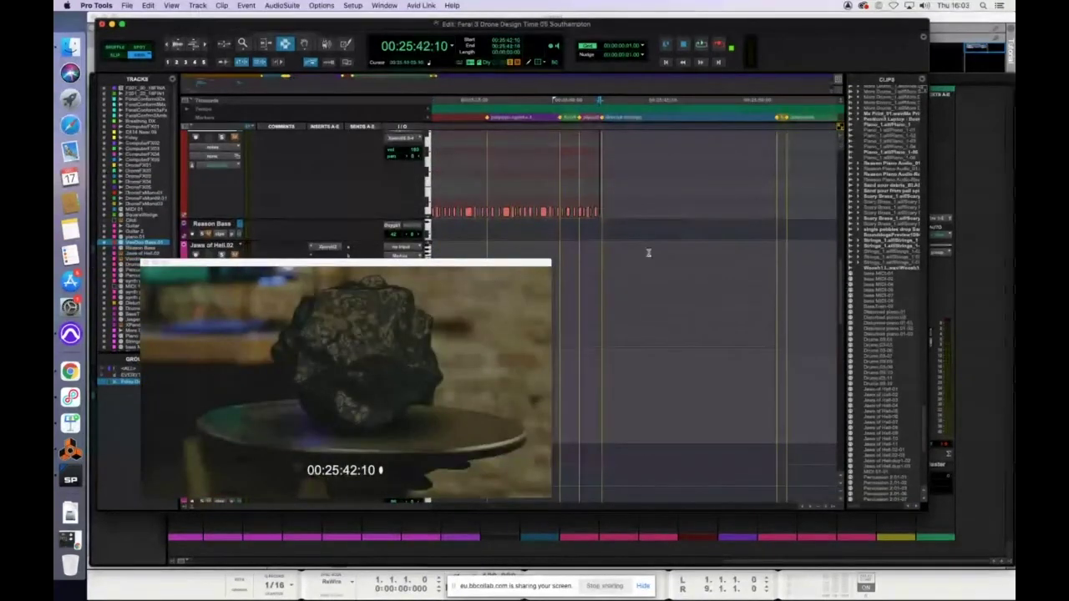
{"action": "left_click", "coordinate": [578, 212]}
{"action": "double_click", "coordinate": [579, 213]}
{"action": "key", "text": "Delete"}
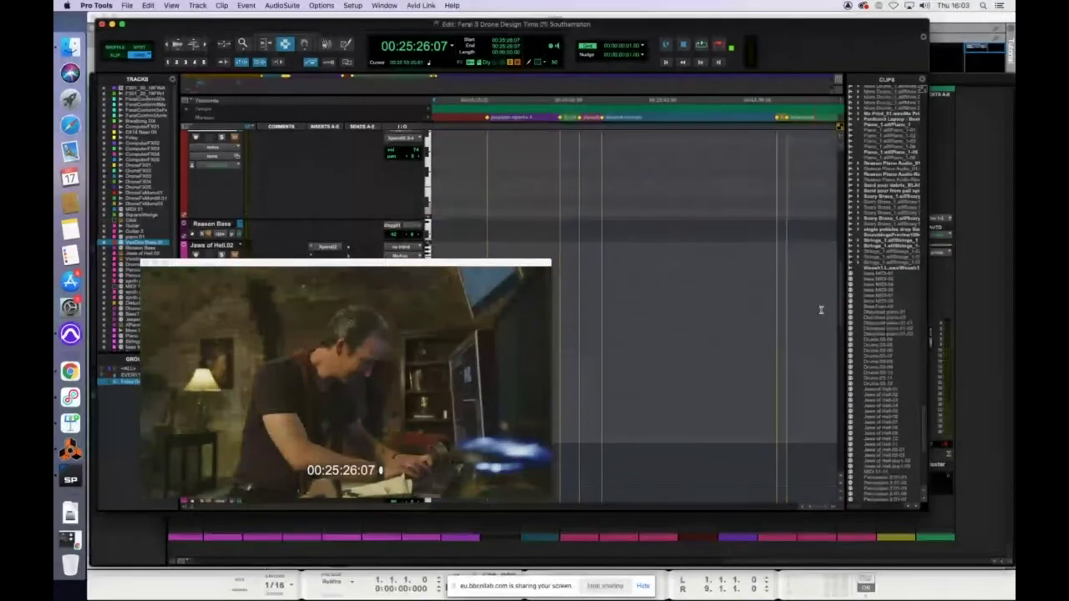
Return to the soloed DroneFX01 track and play its sand pour clip from 00:25:42:18.
{"action": "left_click_drag", "start_coordinate": [839, 312], "coordinate": [833, 247]}
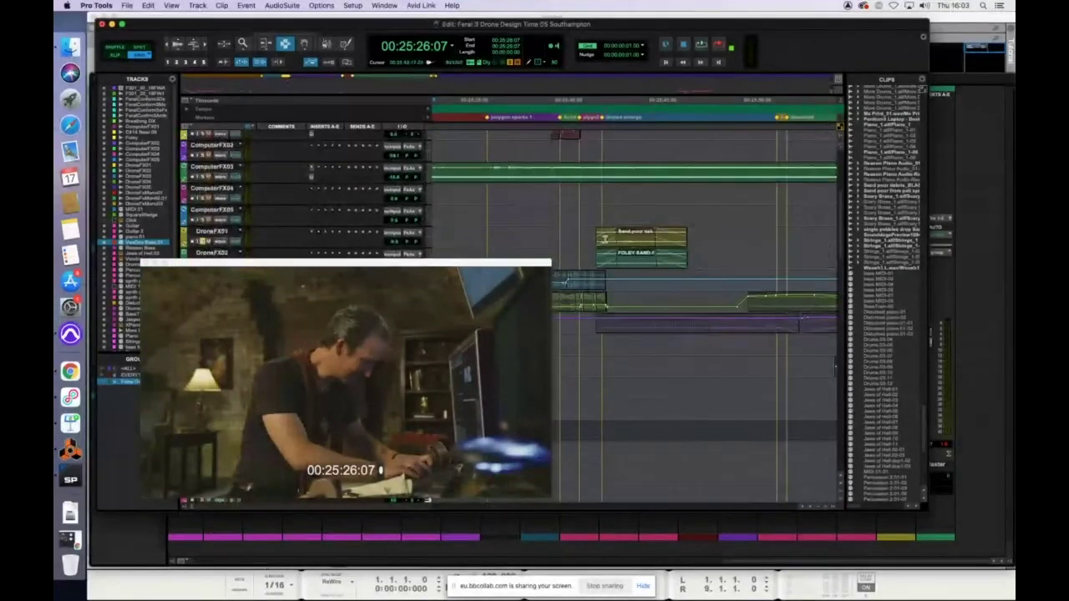
{"action": "left_click", "coordinate": [606, 240]}
{"action": "key", "text": "space"}
{"action": "key", "text": "space"}
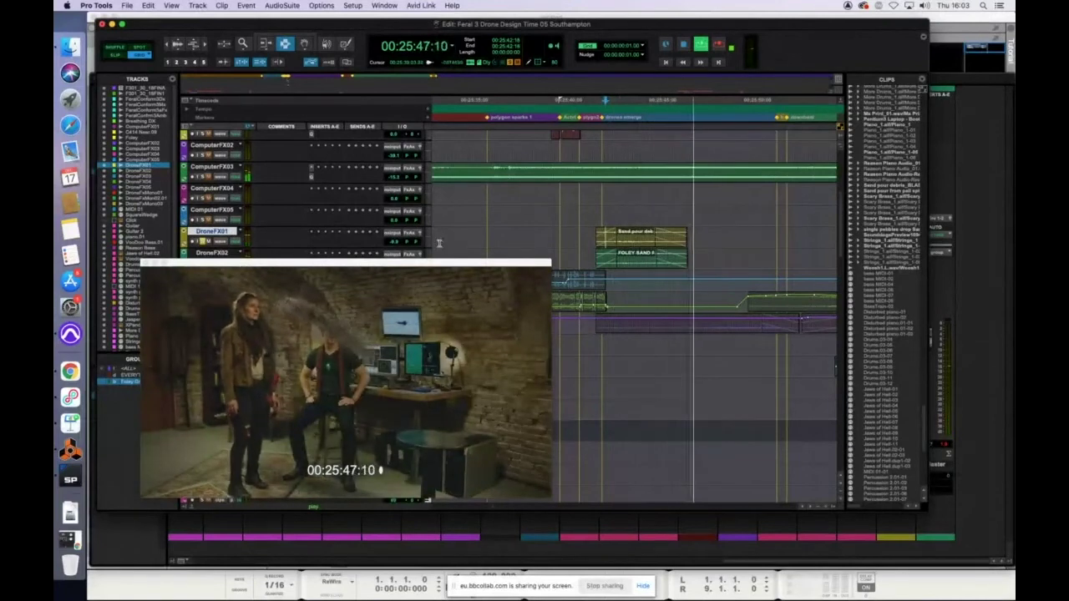
{"action": "key", "text": "space"}
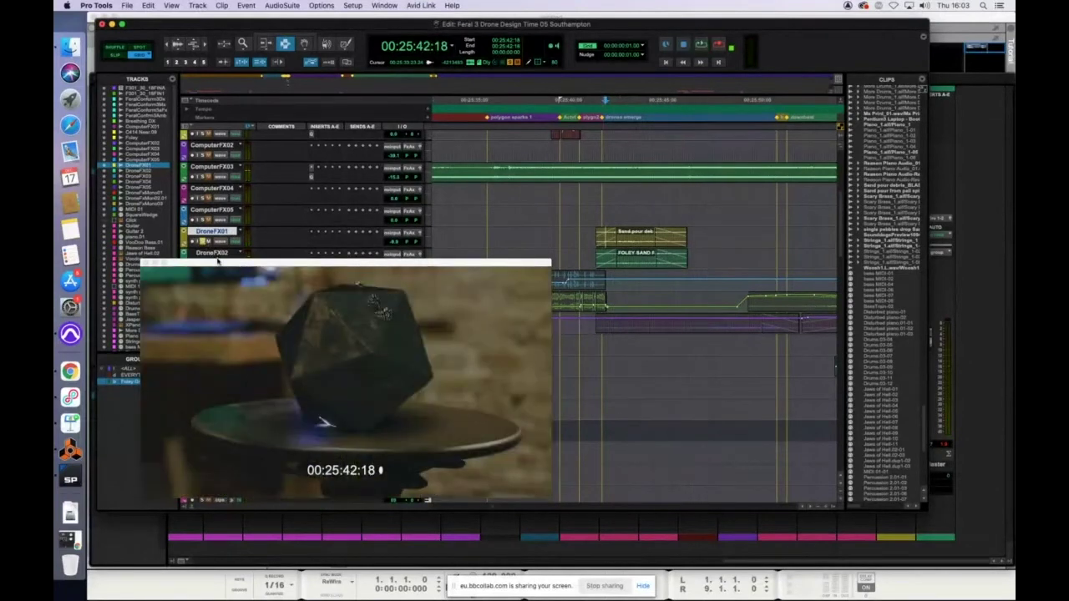
Shrink the video window, move it clear of the DroneFxMon track headers, and set the playhead on DroneFxMon01 to 00:26:00:16.
{"action": "left_click_drag", "start_coordinate": [218, 262], "coordinate": [227, 191]}
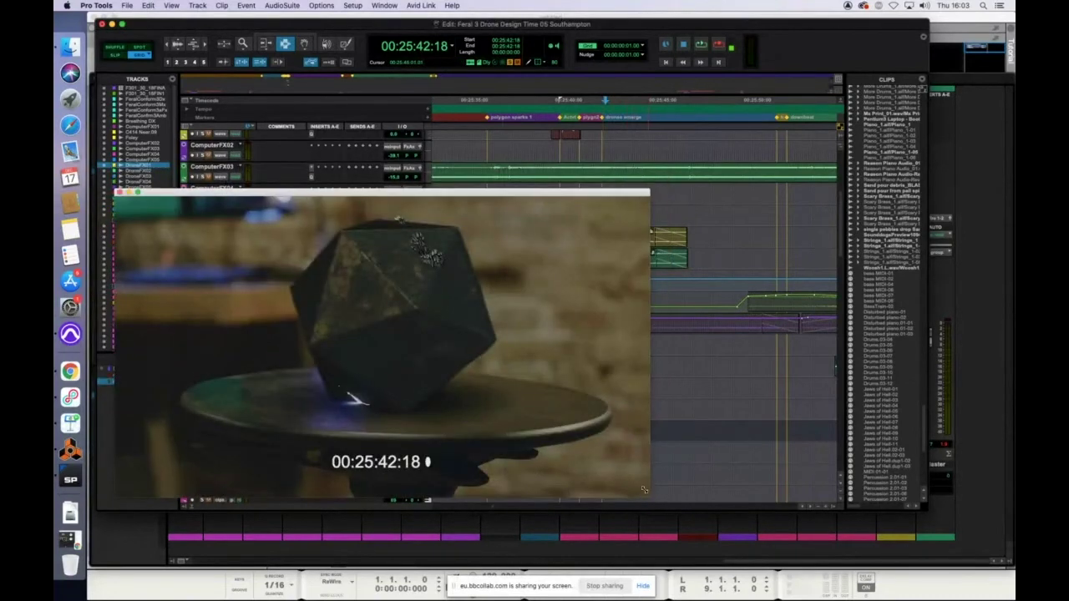
{"action": "left_click_drag", "start_coordinate": [652, 499], "coordinate": [532, 399]}
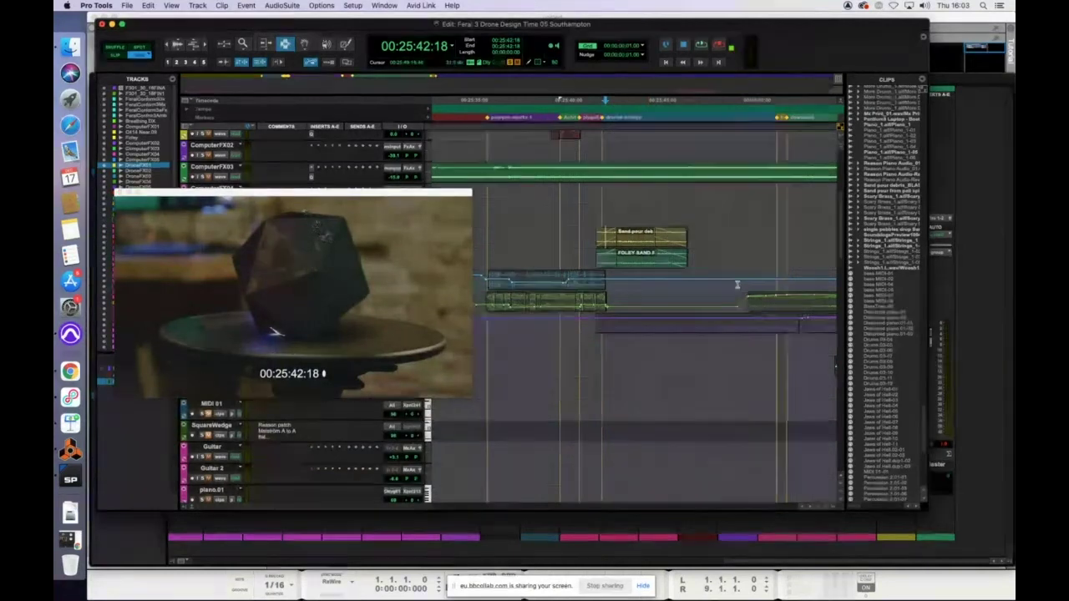
{"action": "scroll", "coordinate": [738, 287], "scroll_direction": "right", "scroll_amount": 3}
{"action": "left_click", "coordinate": [574, 332]}
{"action": "left_click", "coordinate": [677, 310]}
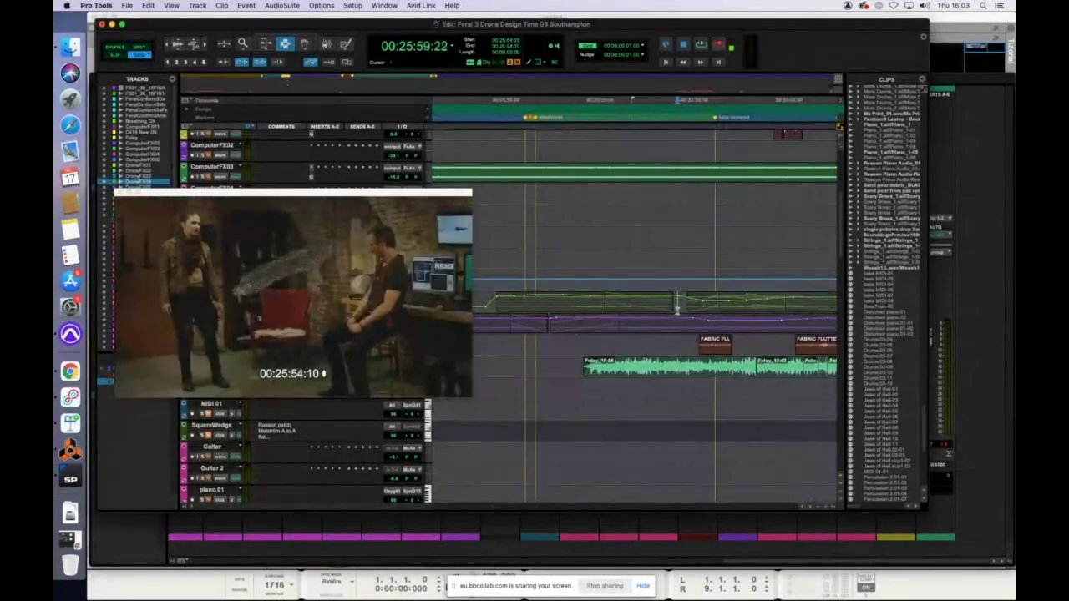
{"action": "scroll", "coordinate": [677, 311], "scroll_direction": "right", "scroll_amount": 1}
{"action": "left_click", "coordinate": [637, 345]}
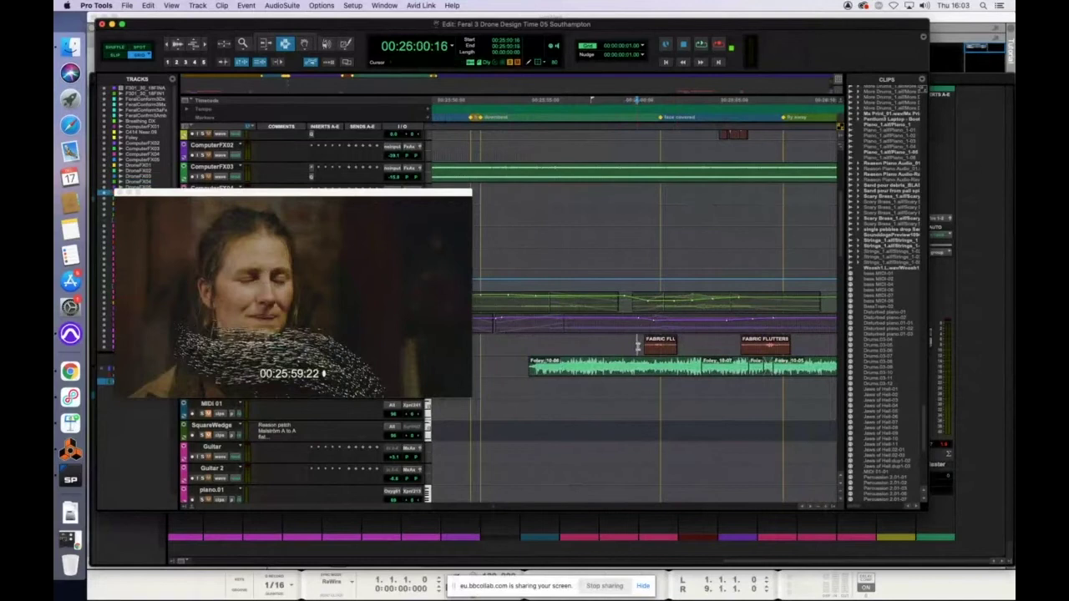
{"action": "left_click_drag", "start_coordinate": [361, 193], "coordinate": [440, 127]}
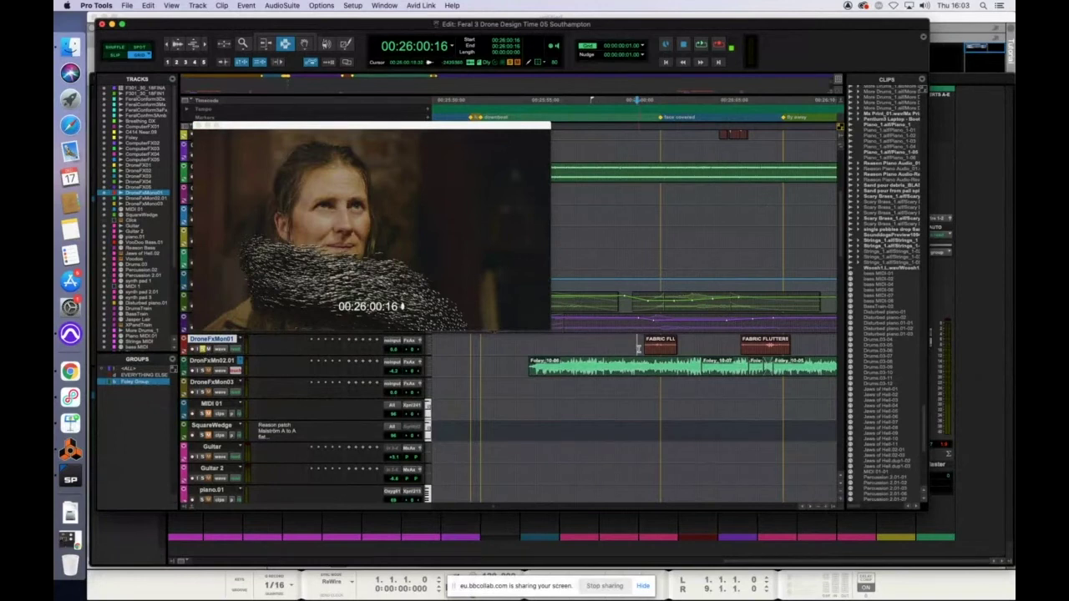
Play the soloed DroneFxMon01 track from 00:26:00:16, and again from within its FABRIC FLUTTERS clip.
{"action": "key", "text": "space"}
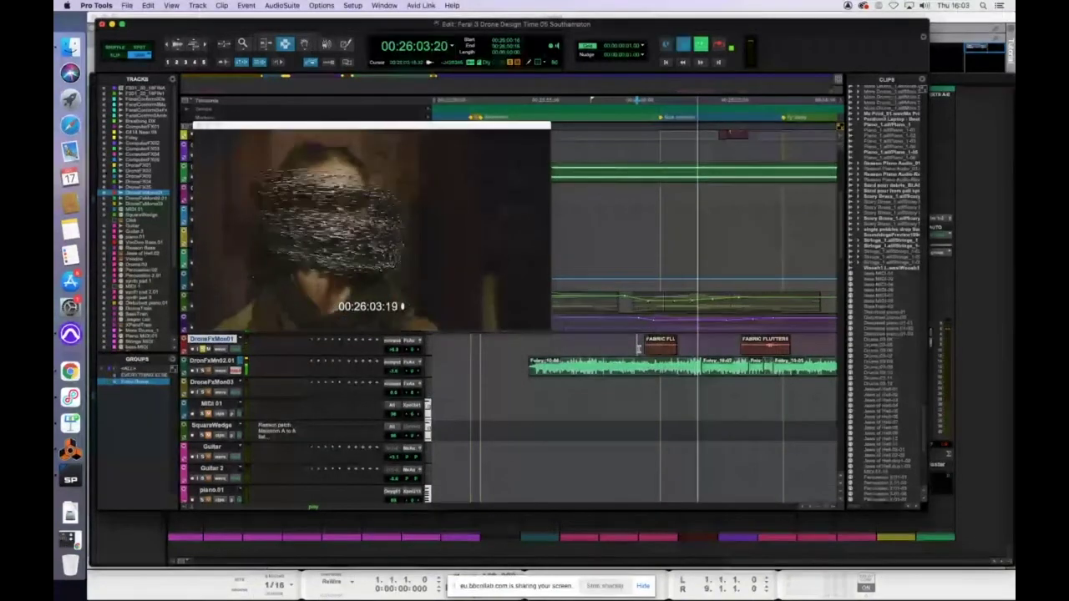
{"action": "key", "text": "space"}
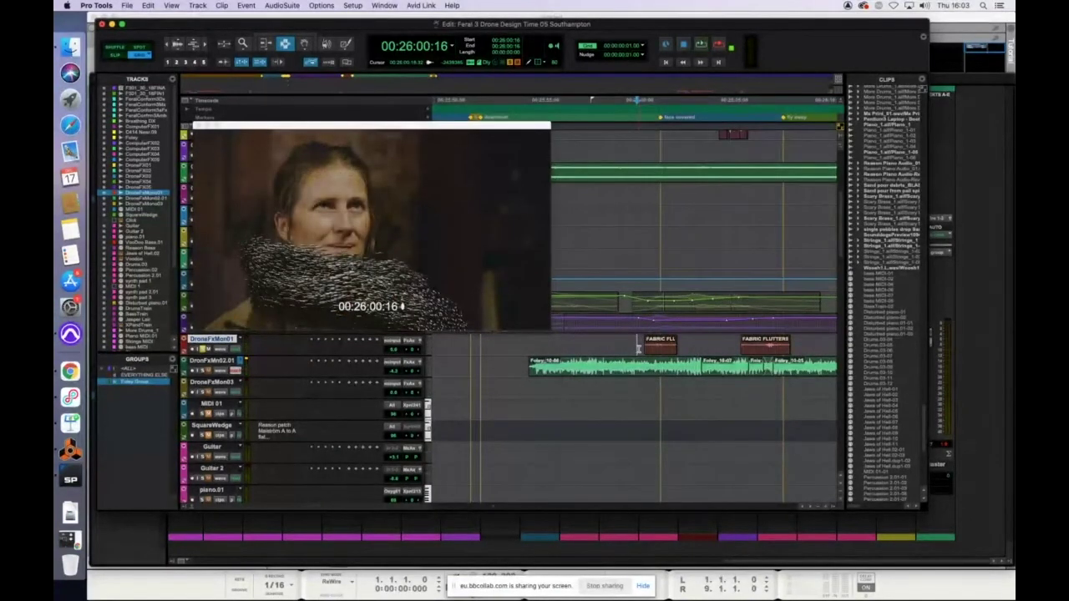
{"action": "left_click", "coordinate": [756, 342]}
{"action": "key", "text": "space"}
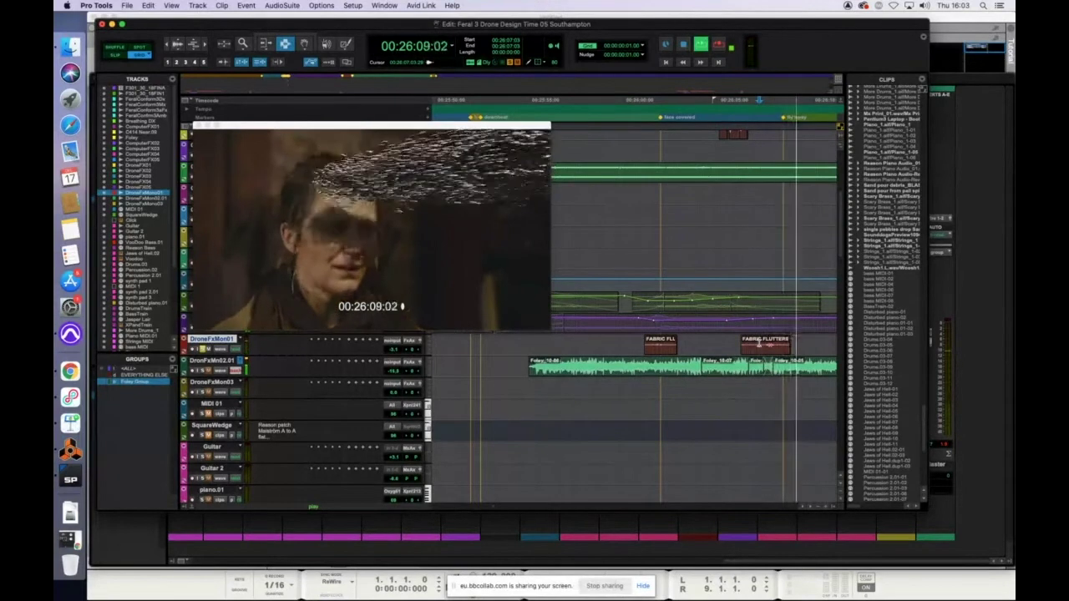
{"action": "key", "text": "space"}
Solo DronFxMn02.01 in place of DroneFxMon01 and audition it from 00:26:00:20 and from 00:25:55:15 in its first Foley clip.
{"action": "left_click", "coordinate": [640, 343]}
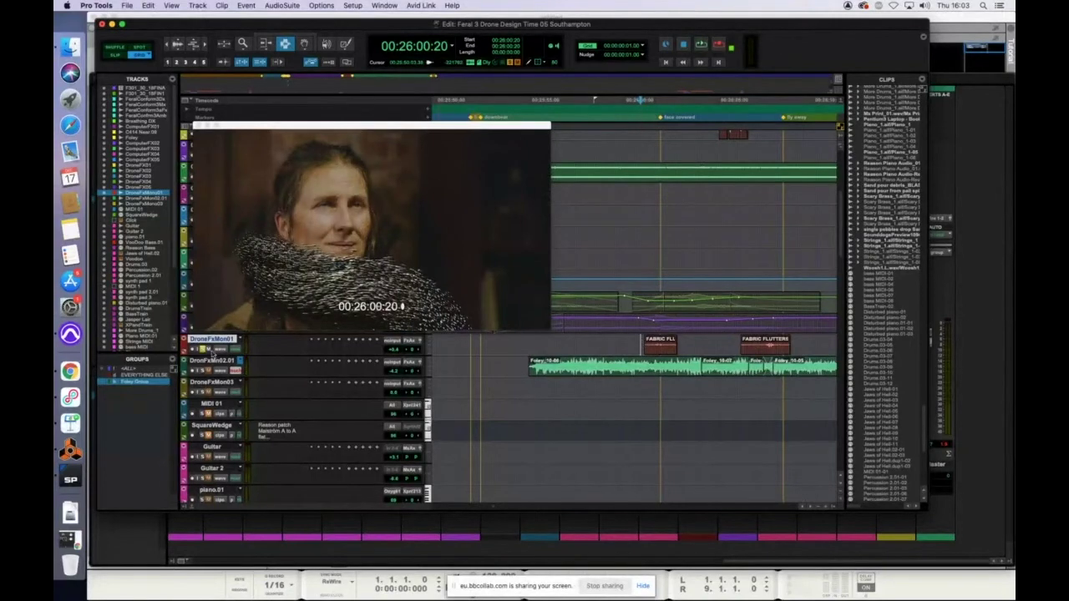
{"action": "key", "text": "space"}
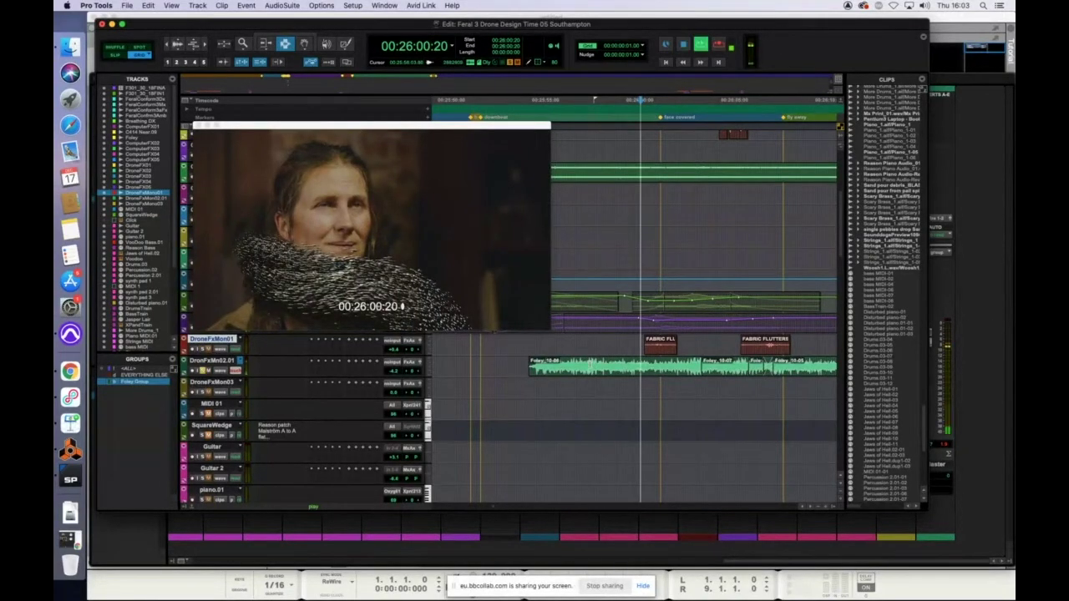
{"action": "key", "text": "space"}
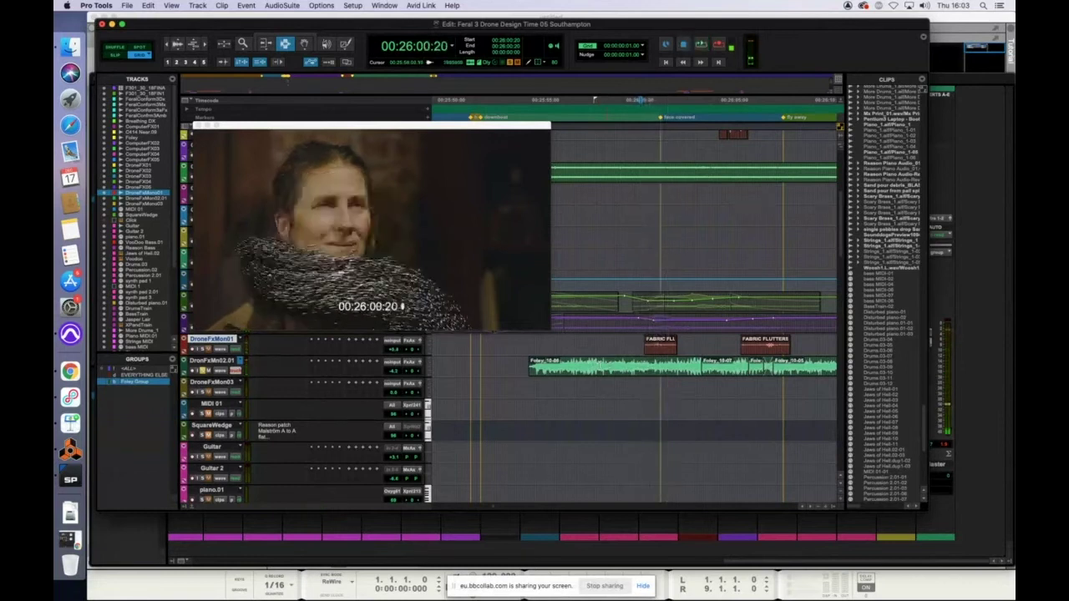
{"action": "left_click", "coordinate": [578, 368]}
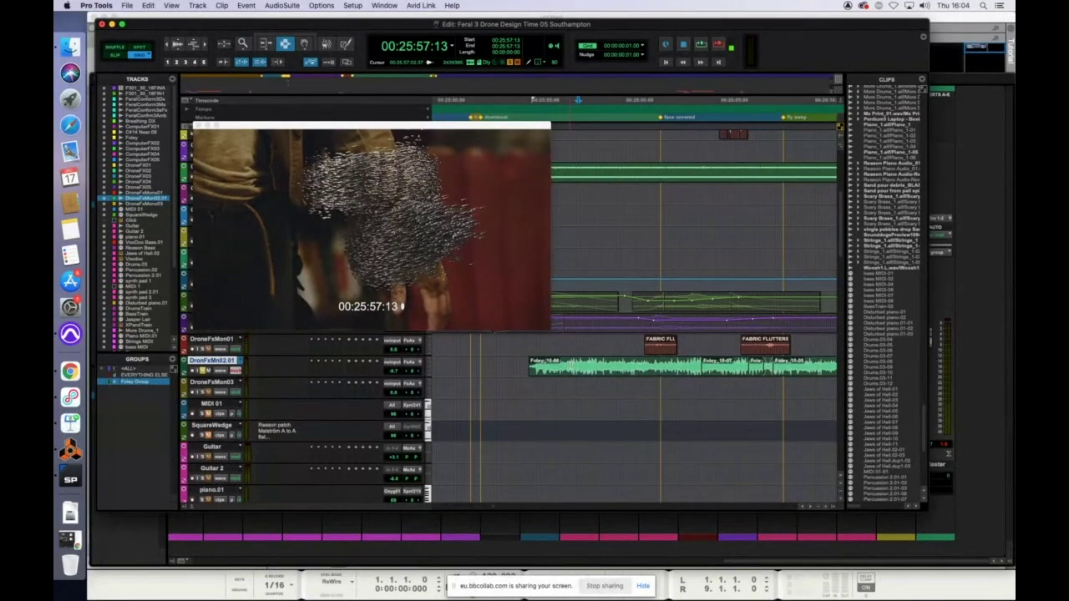
{"action": "left_click", "coordinate": [542, 368]}
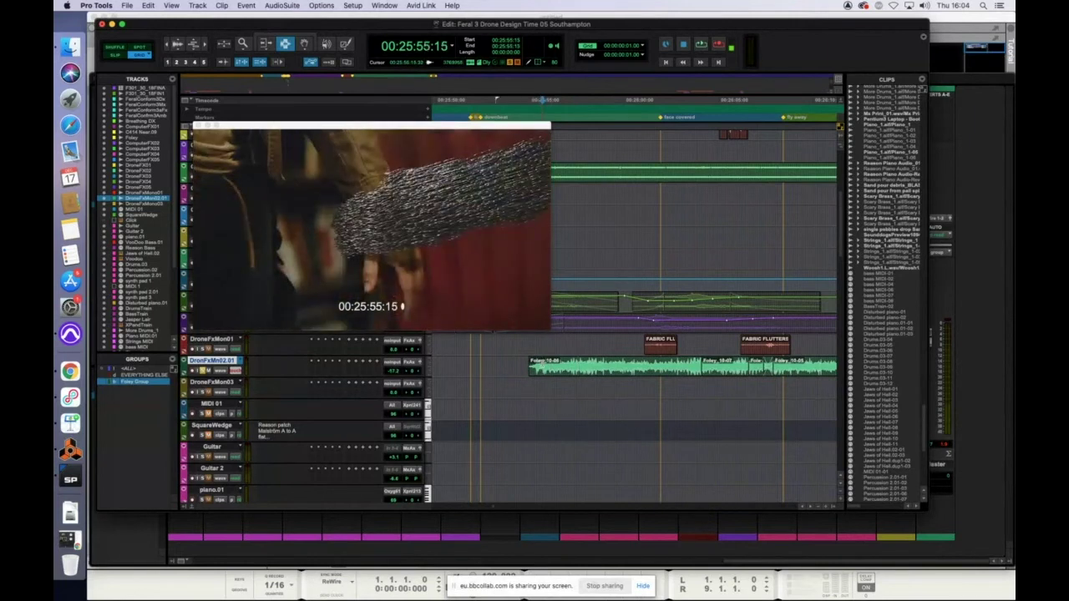
{"action": "key", "text": "space"}
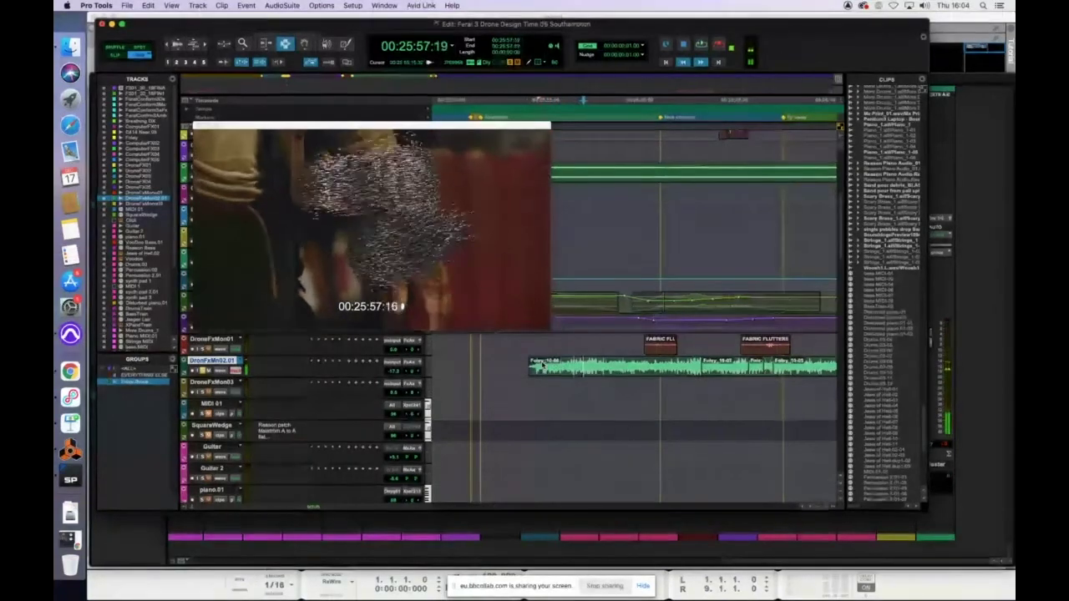
{"action": "key", "text": "space"}
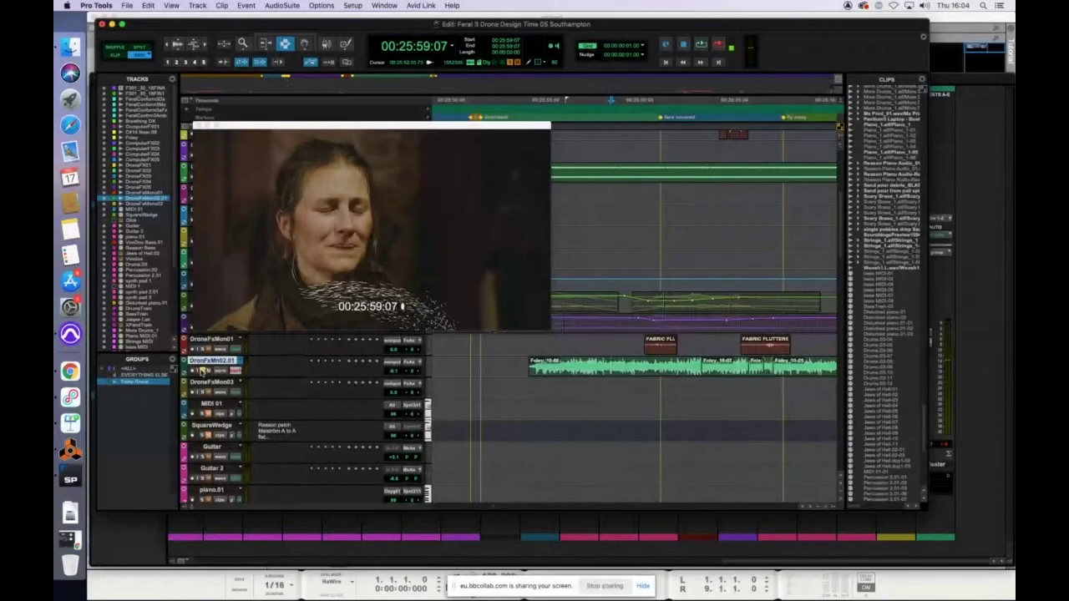
Play the drone layers together without any solo from 00:25:54:20, stop, and place the playhead at 00:25:57:19 on DroneFxMon01.
{"action": "left_click", "coordinate": [527, 368]}
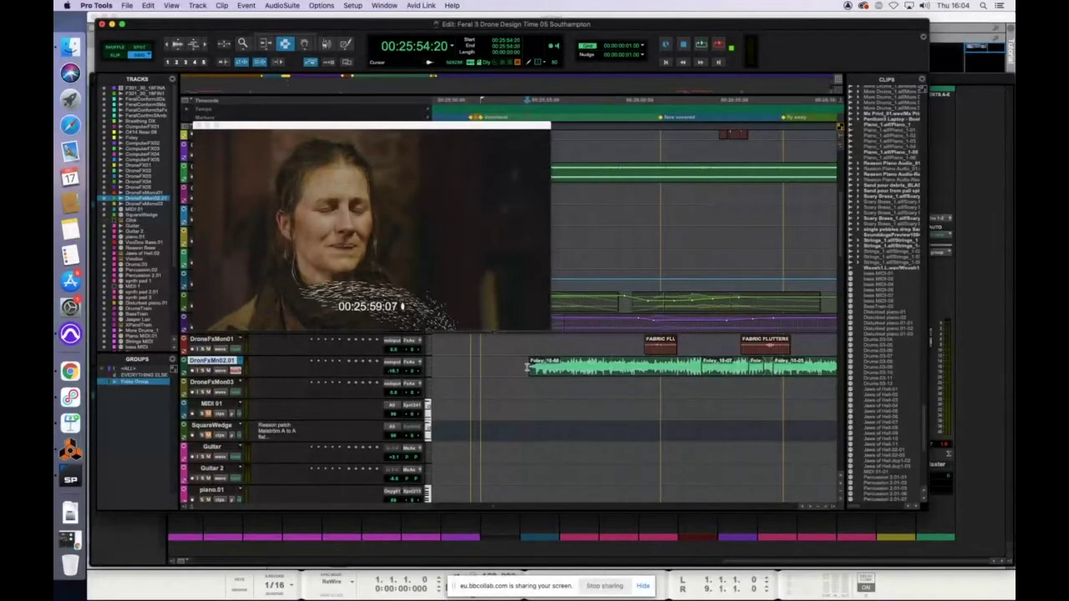
{"action": "key", "text": "space"}
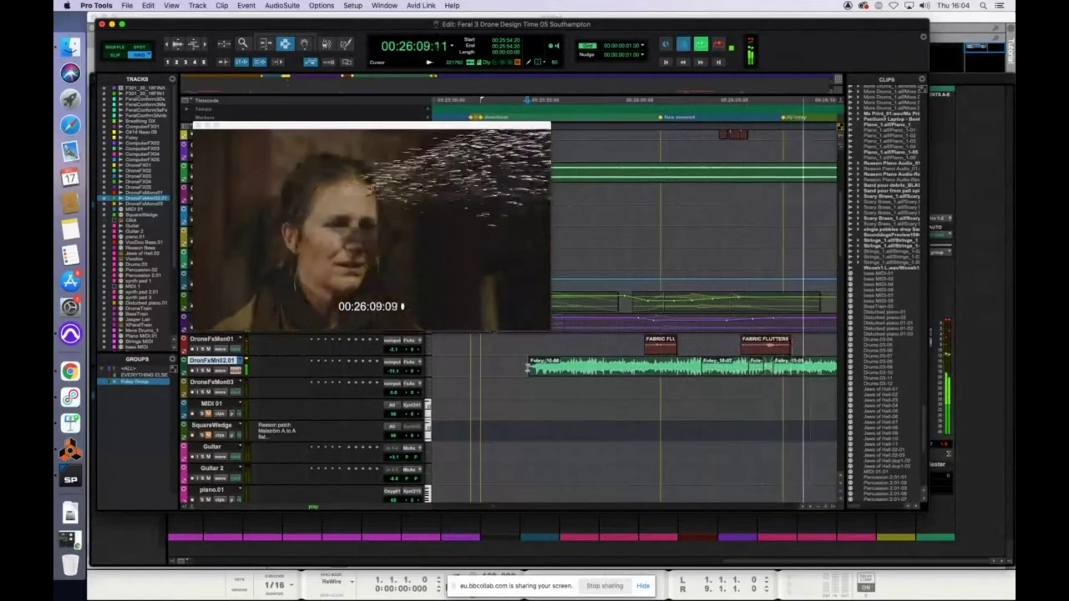
{"action": "key", "text": "space"}
{"action": "left_click", "coordinate": [582, 351]}
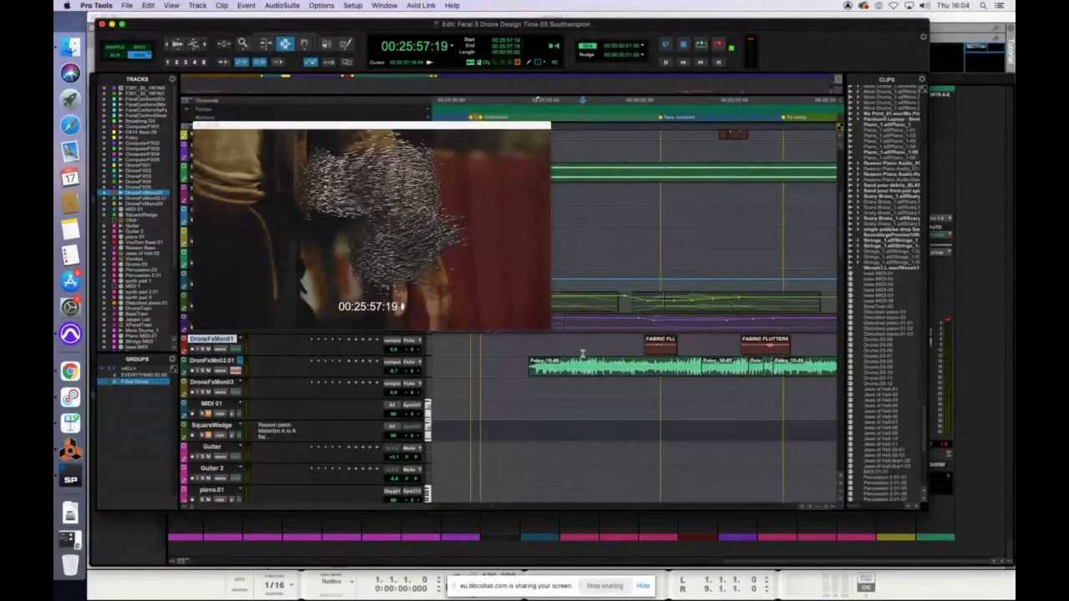
Switch to Chrome and stop sharing the screen.
{"action": "key", "text": "super+Tab"}
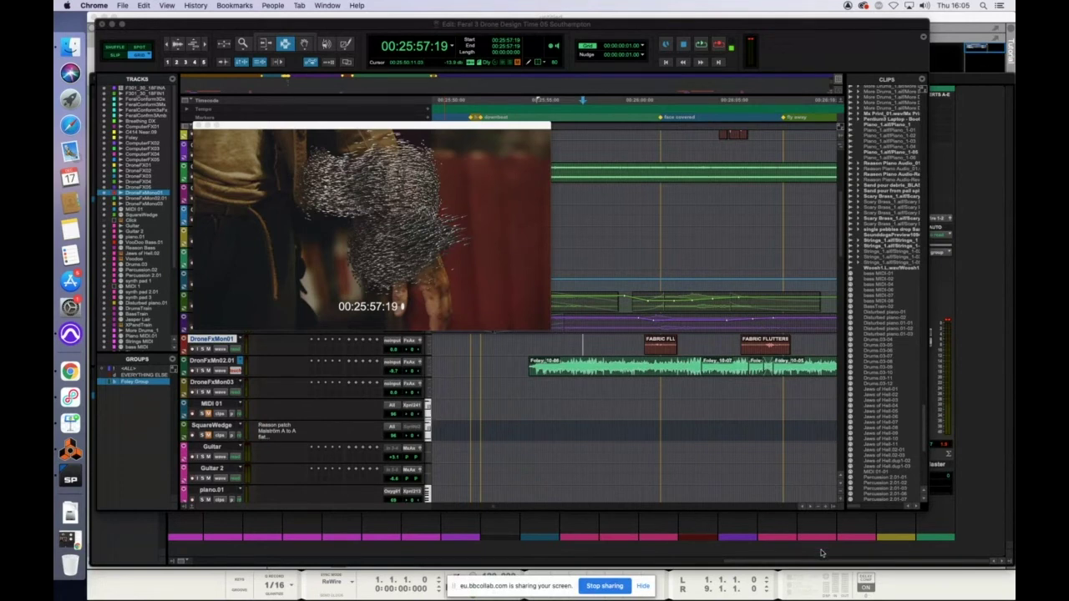
{"action": "left_click", "coordinate": [619, 587]}
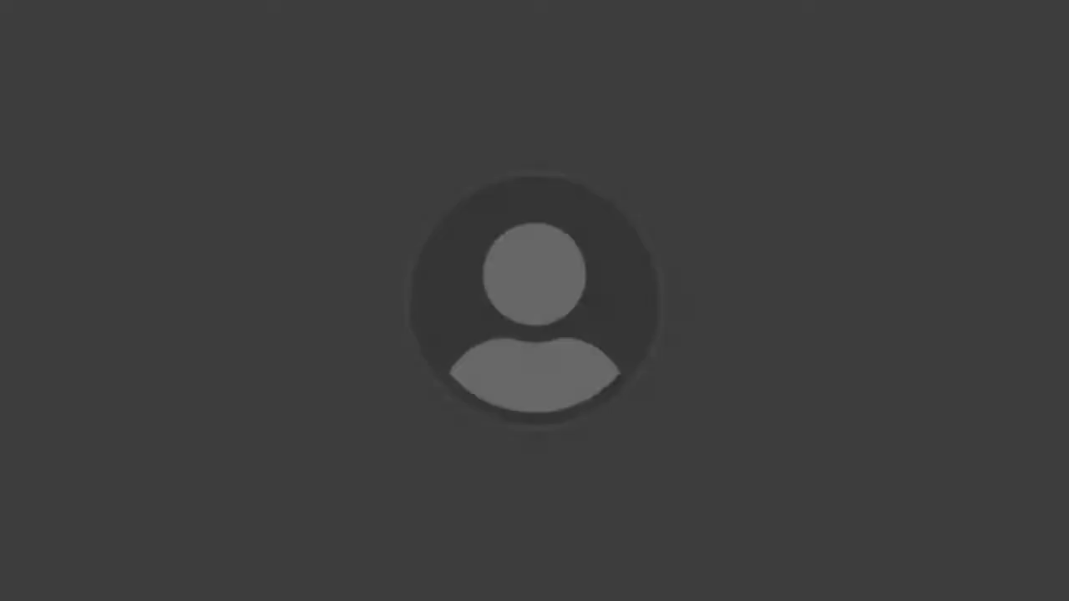